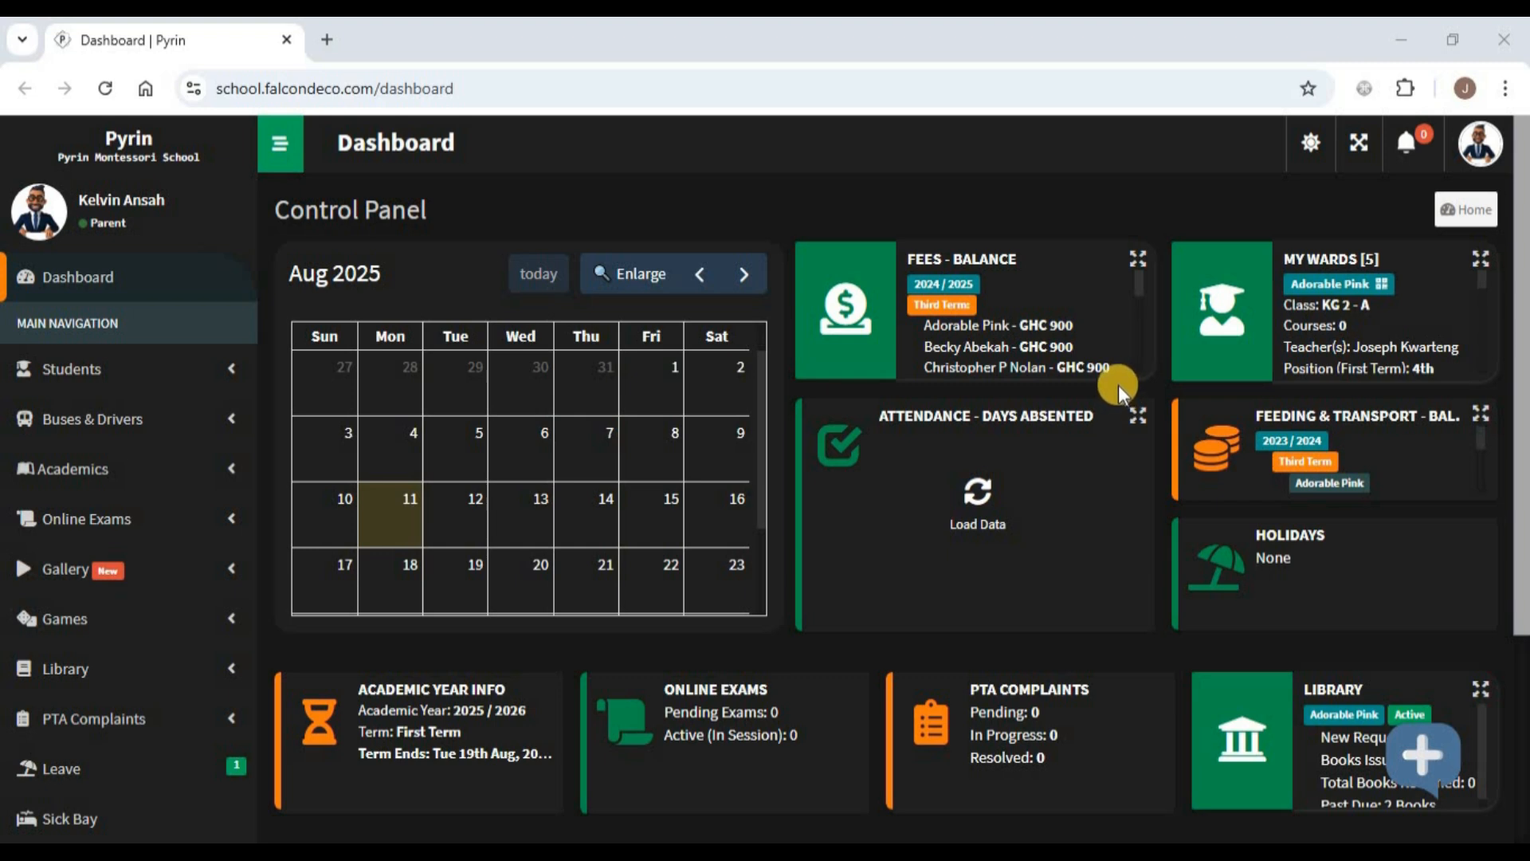
# - Open the Tickets (Create / List) page from the Support section of the sidebar
pyautogui.moveTo(1122, 383)
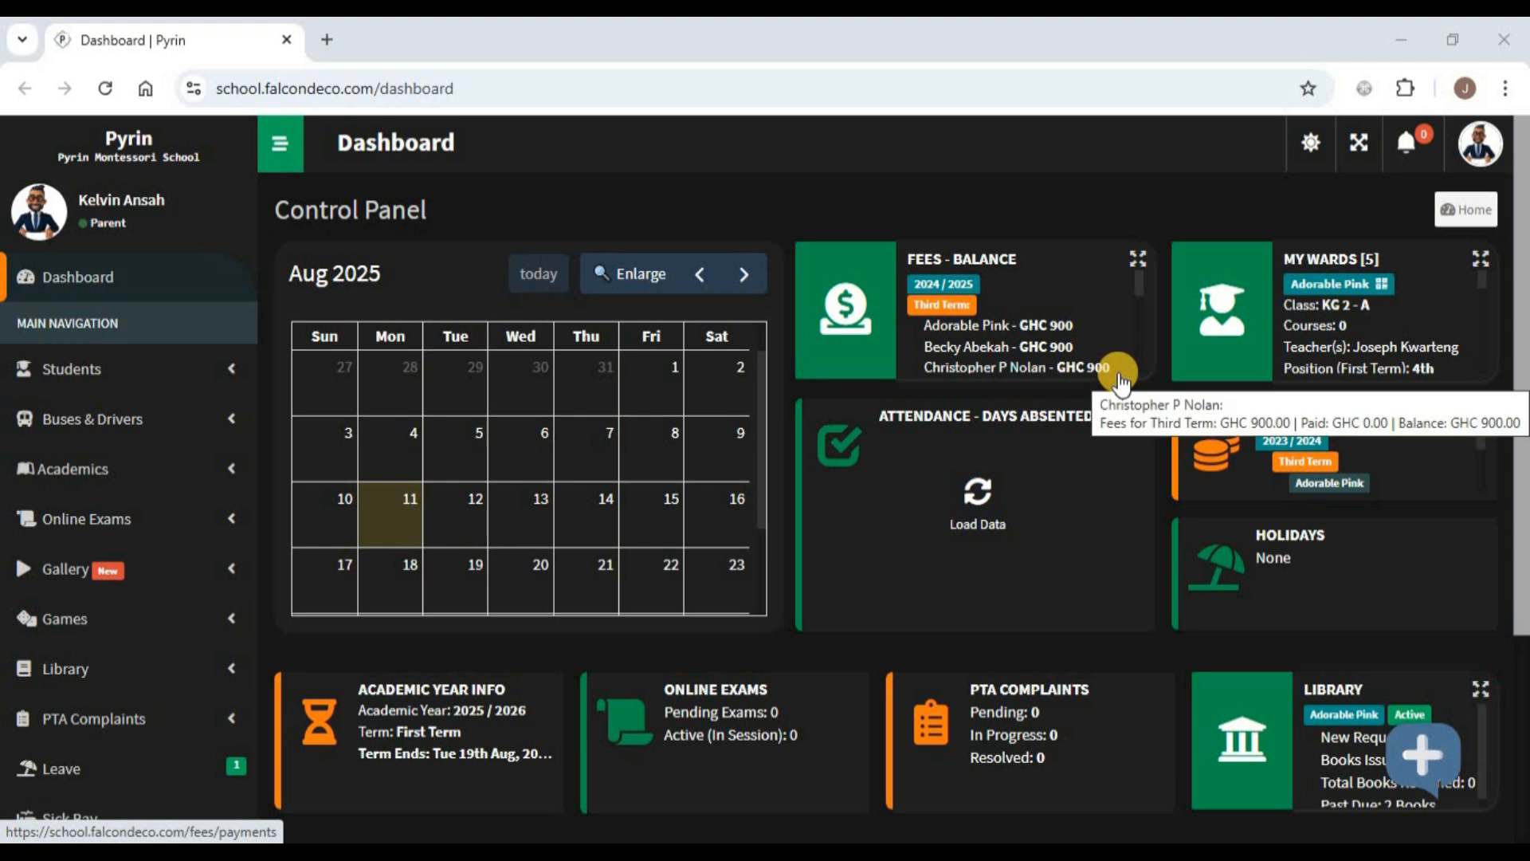
pyautogui.click(1495, 156)
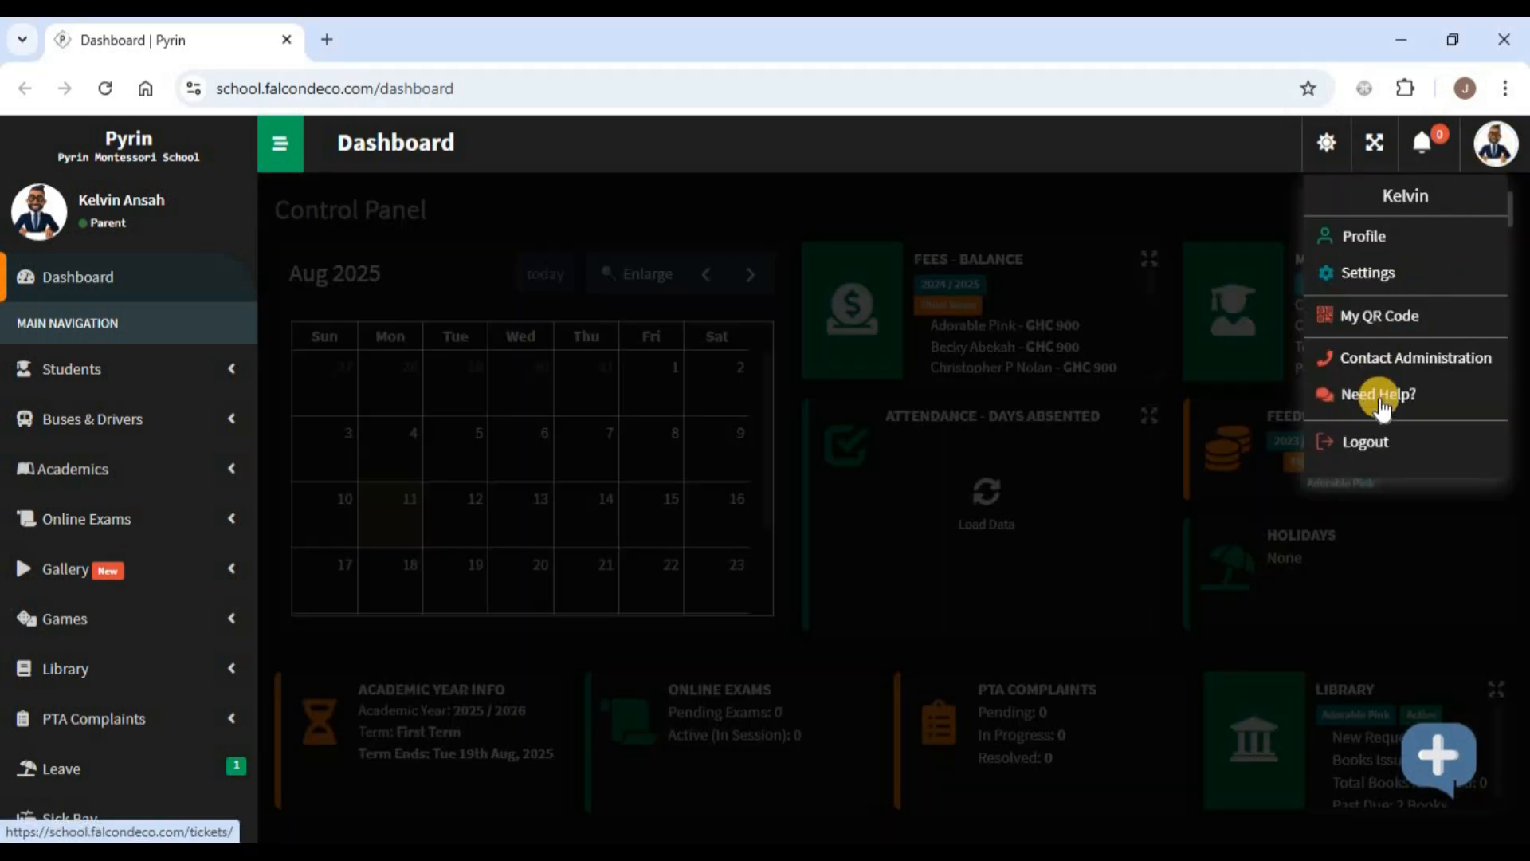
pyautogui.click(590, 212)
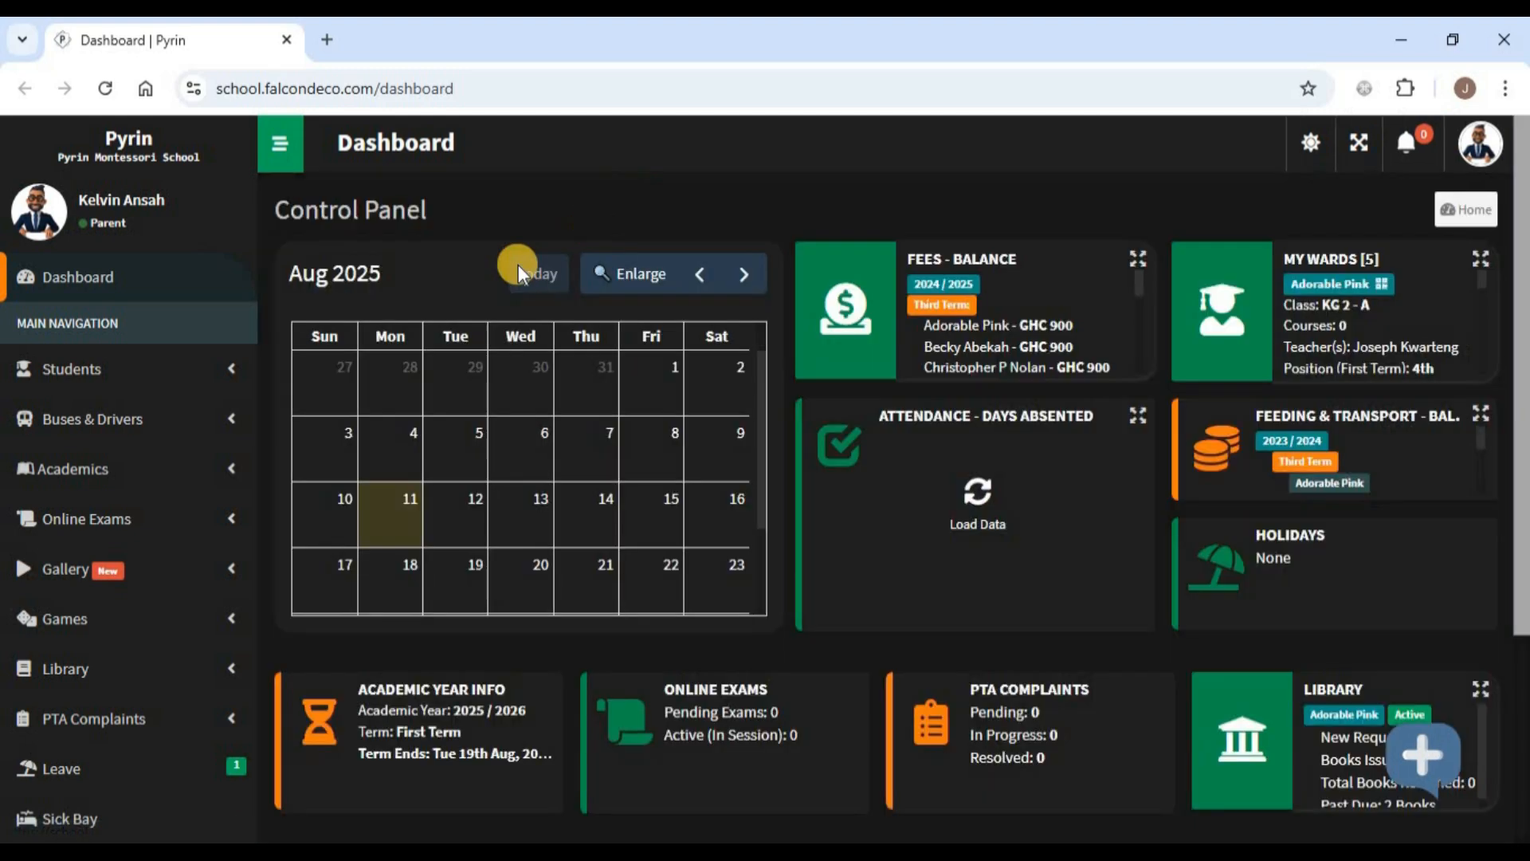
pyautogui.moveTo(251, 215); pyautogui.dragTo(239, 549)
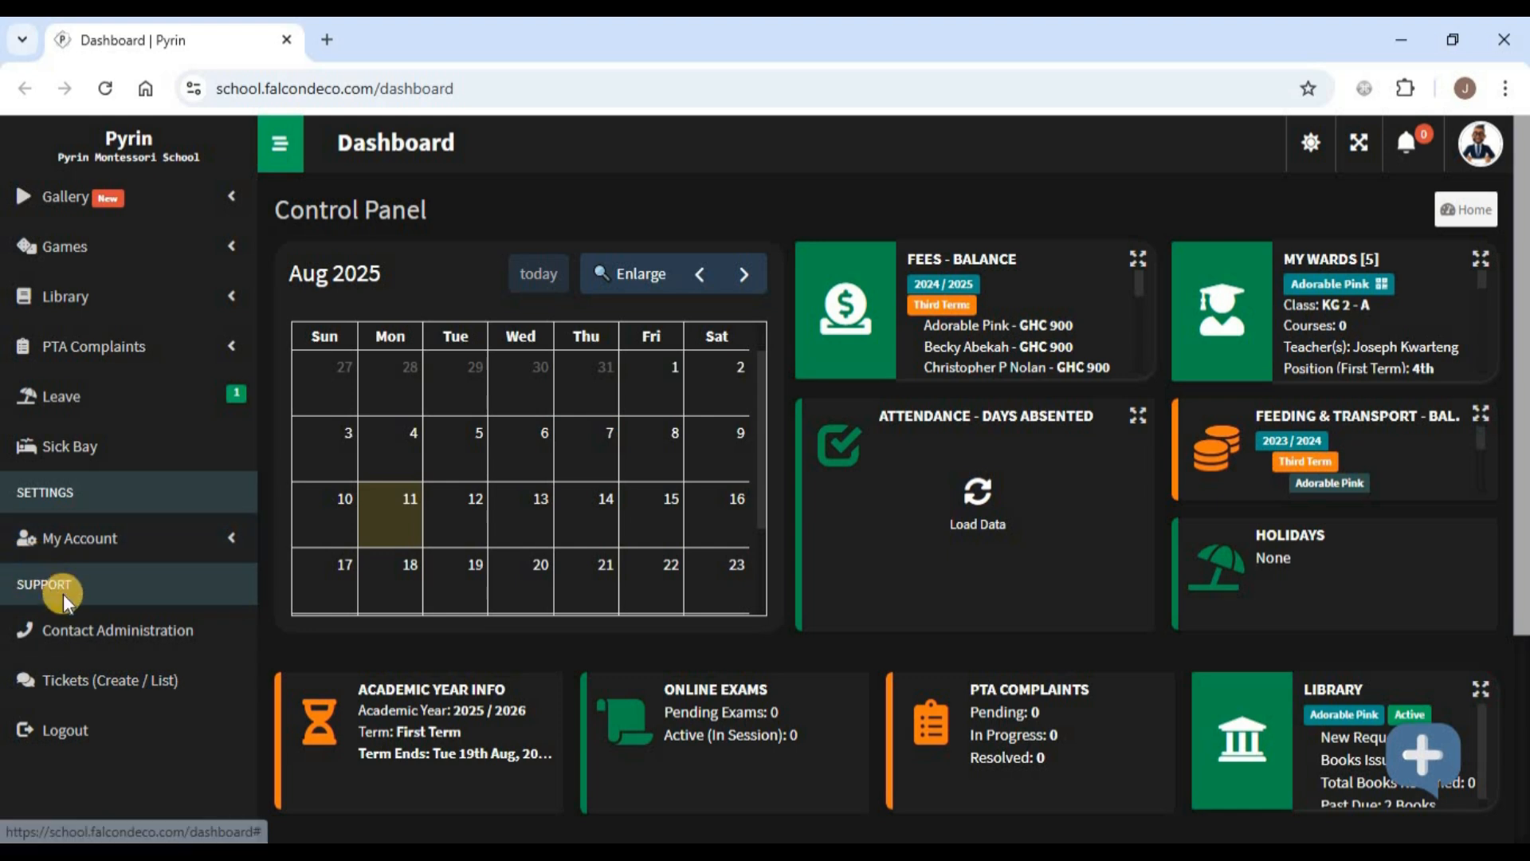
pyautogui.click(124, 677)
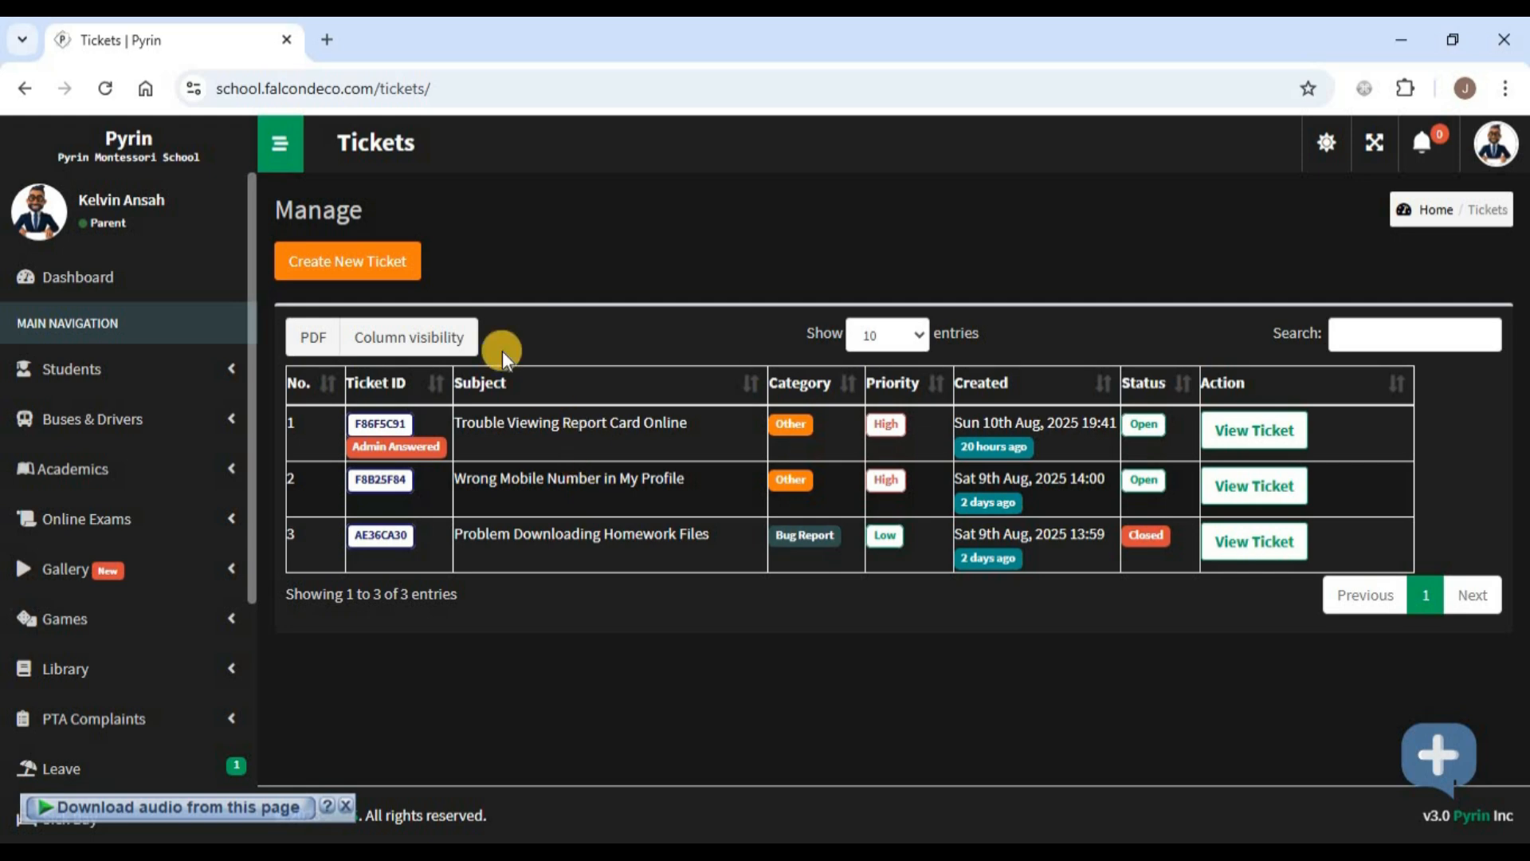
# - Create a new ticket with category Other, priority Medium, and begin the subject 'School Fees Payment Not Updated'
pyautogui.click(380, 263)
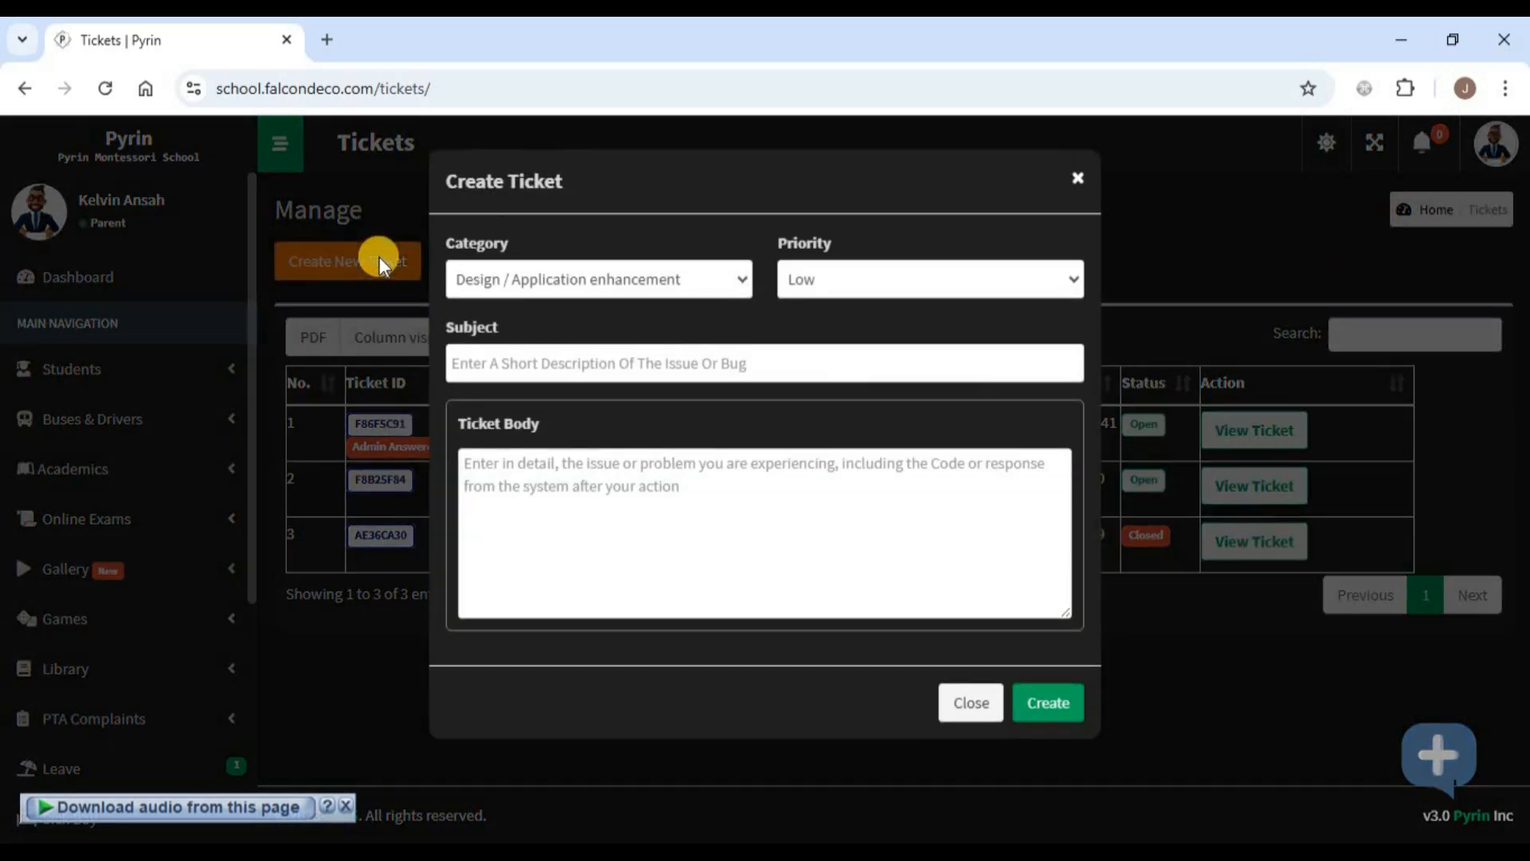
pyautogui.click(697, 269)
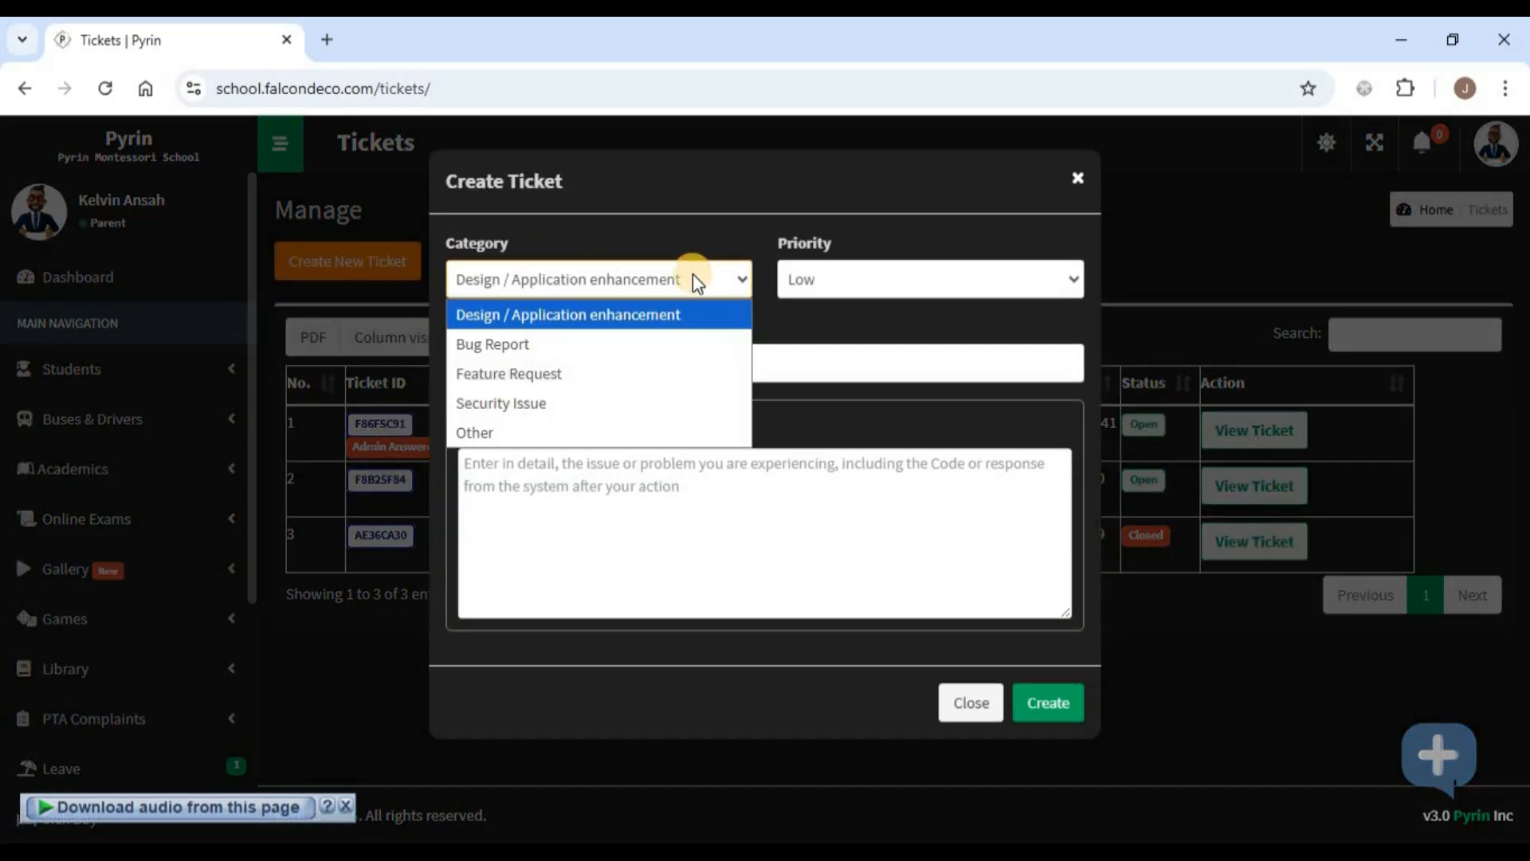
pyautogui.click(632, 433)
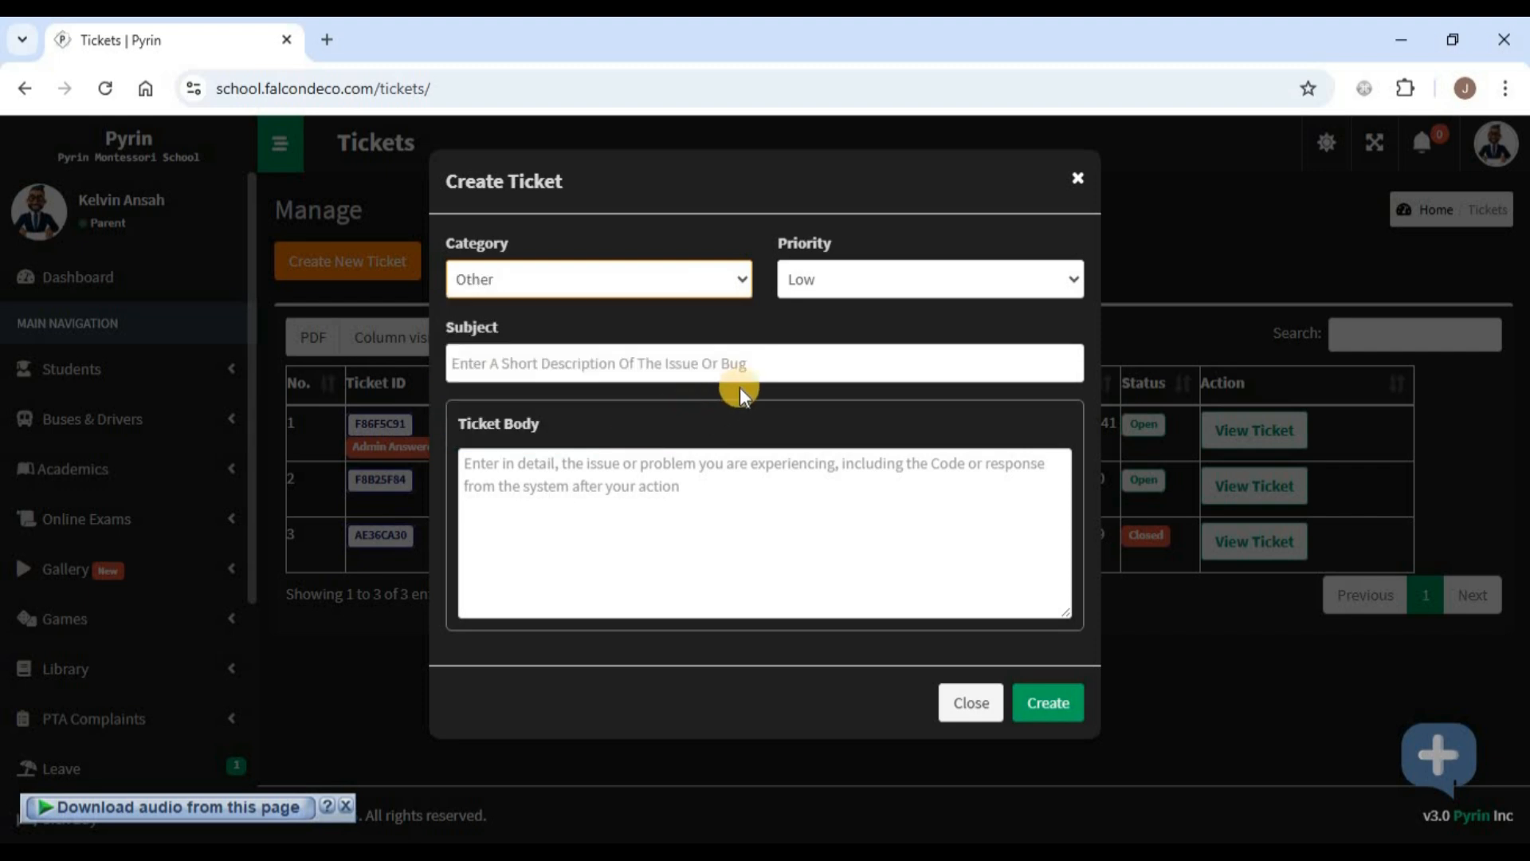
pyautogui.click(840, 279)
pyautogui.click(821, 348)
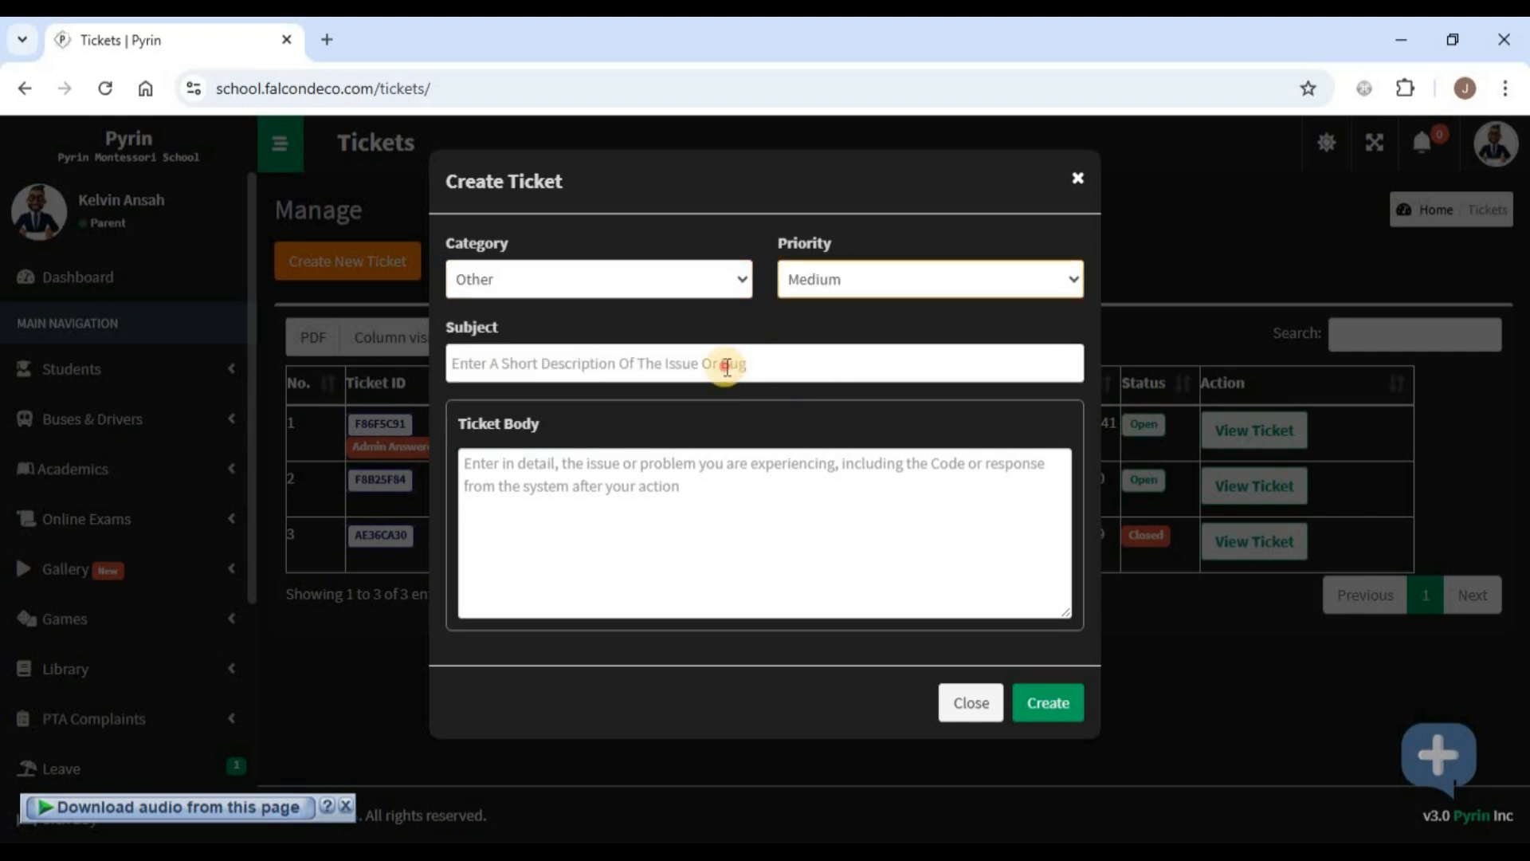
pyautogui.click(727, 367)
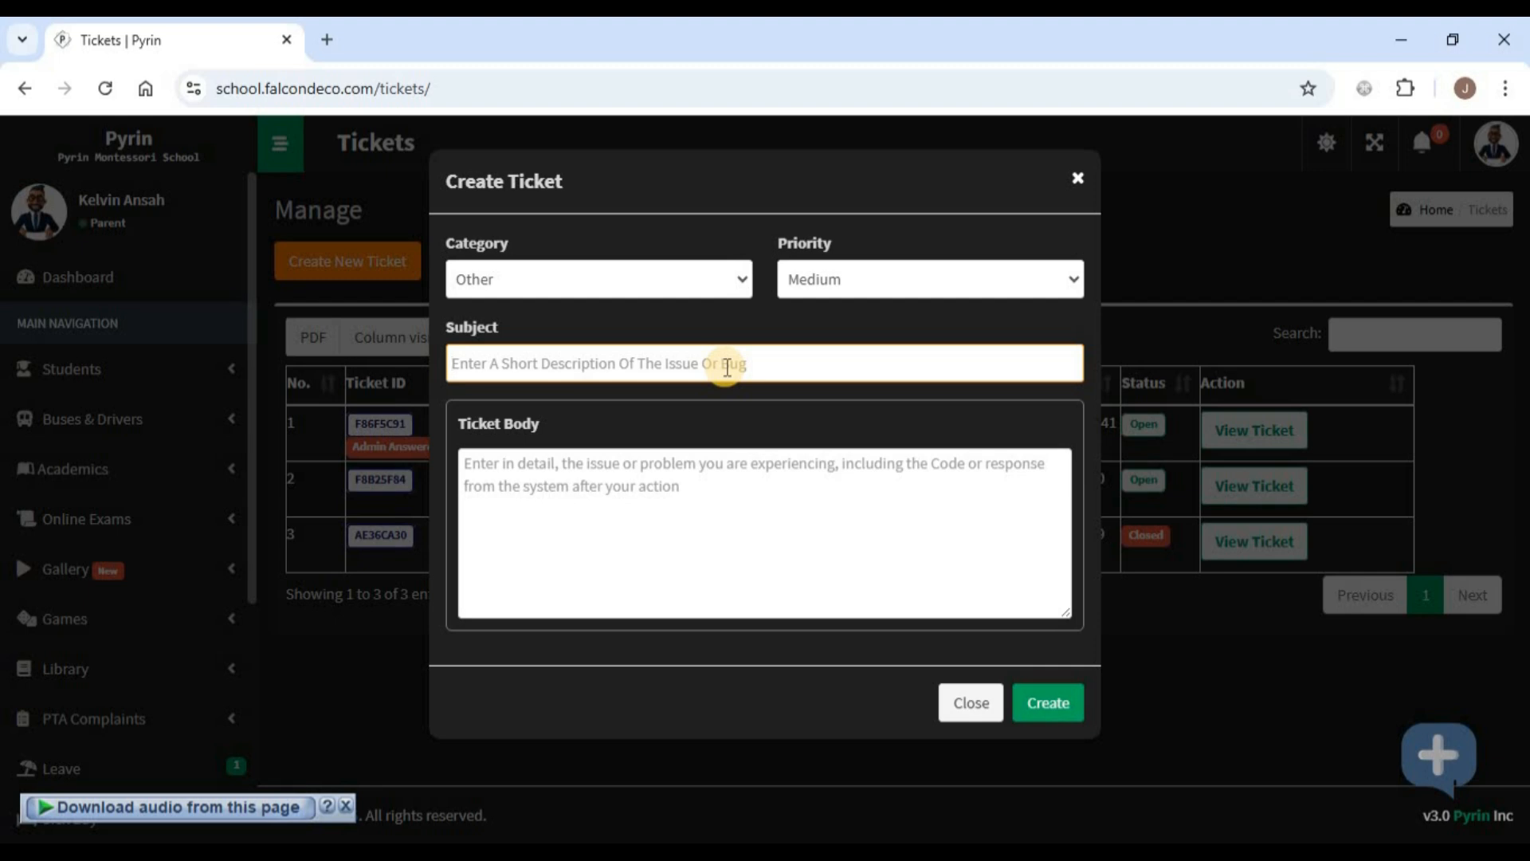
pyautogui.write('S')
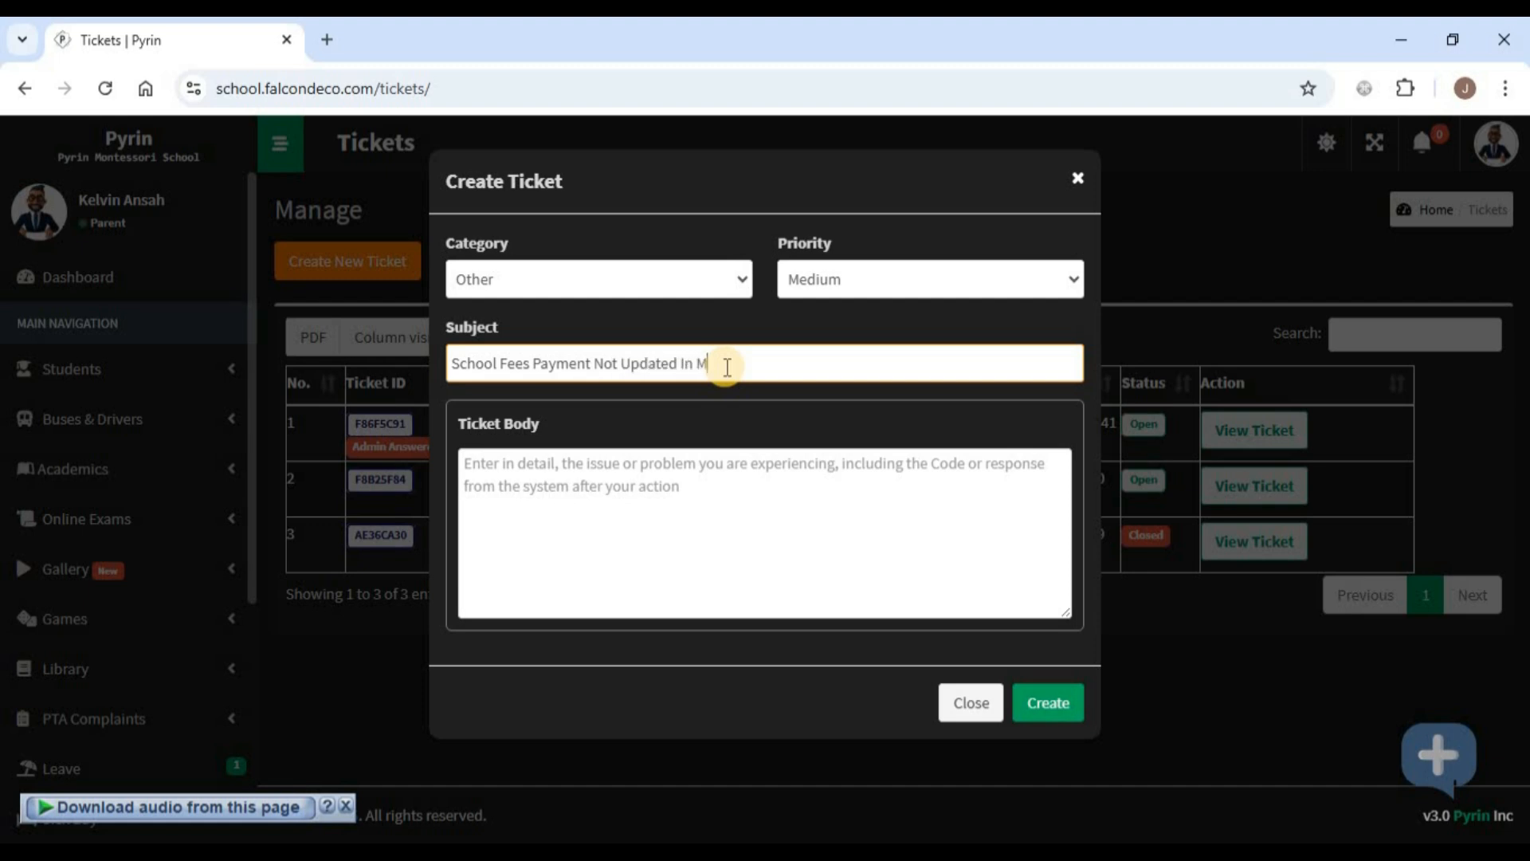
# - Write a 'Hello support,' body saying the second term payment wasn't received, then submit the ticket
pyautogui.click(725, 482)
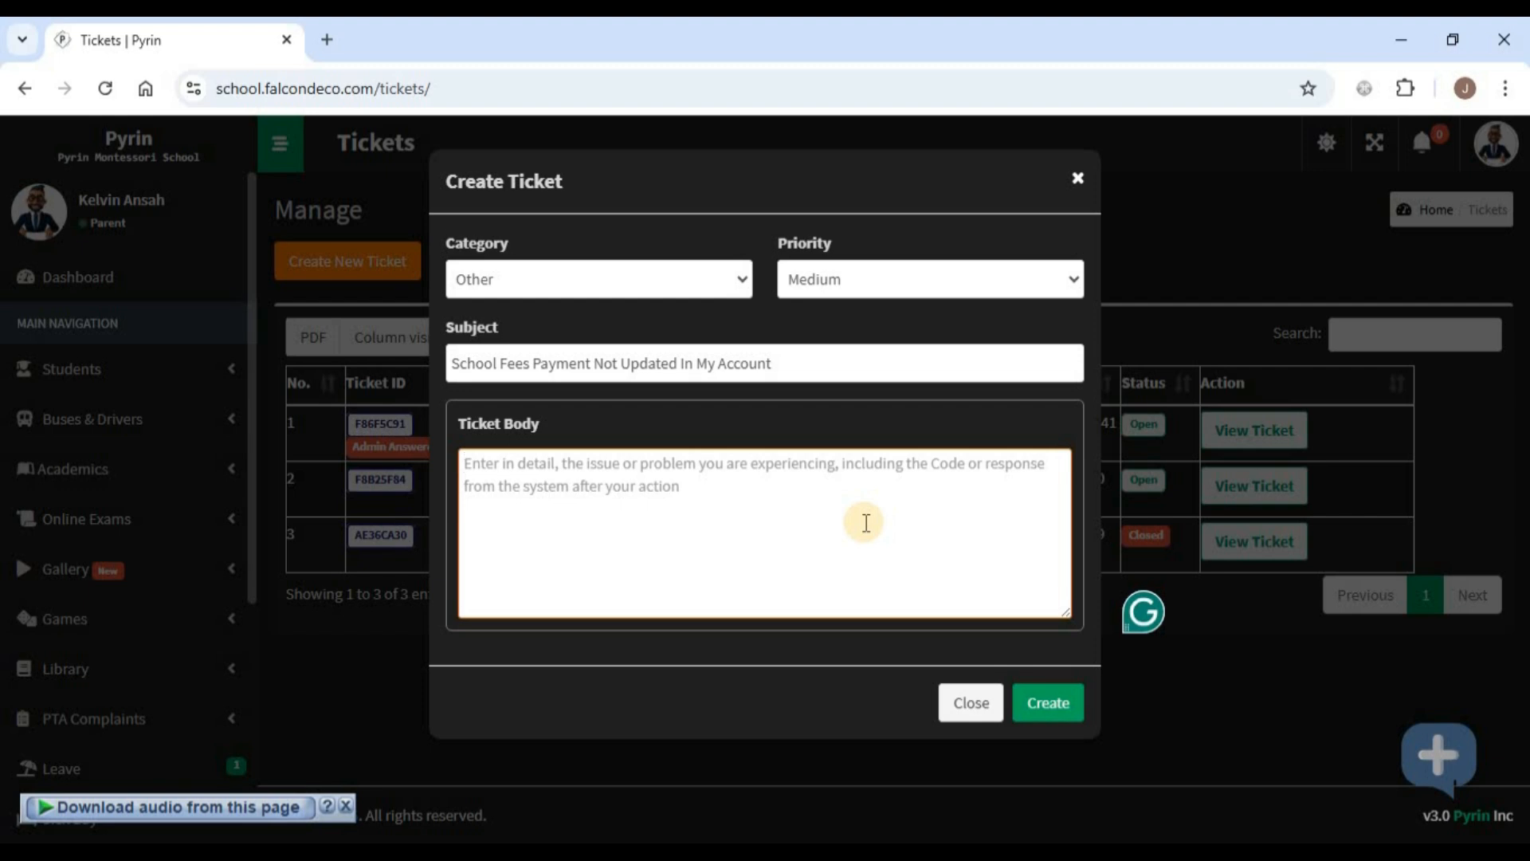
pyautogui.write('Hello sup')
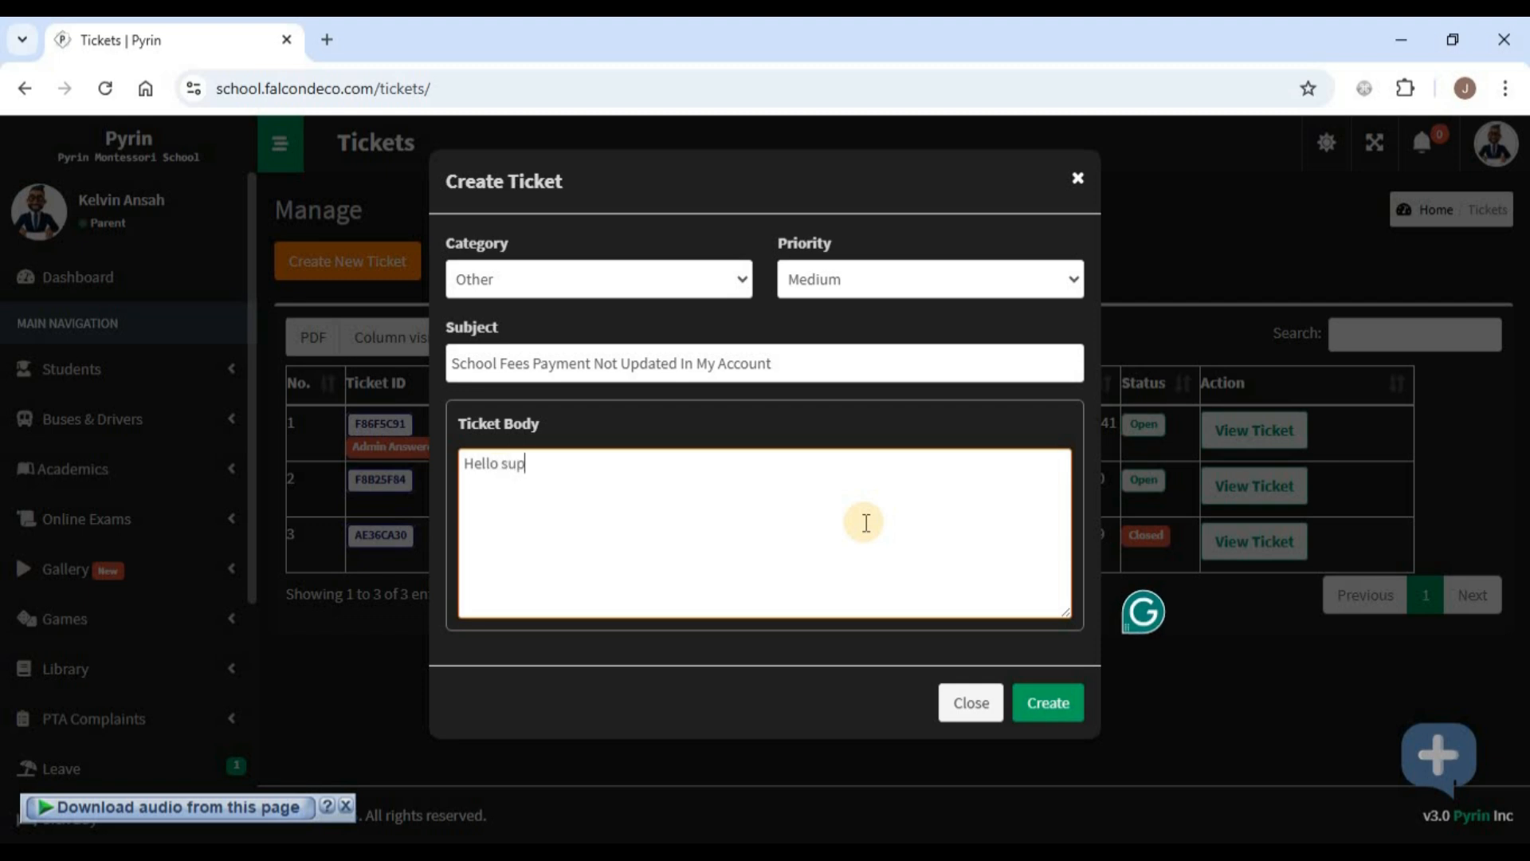
pyautogui.write('port,')
pyautogui.press('Return')
pyautogui.write('I paid the seocnd')
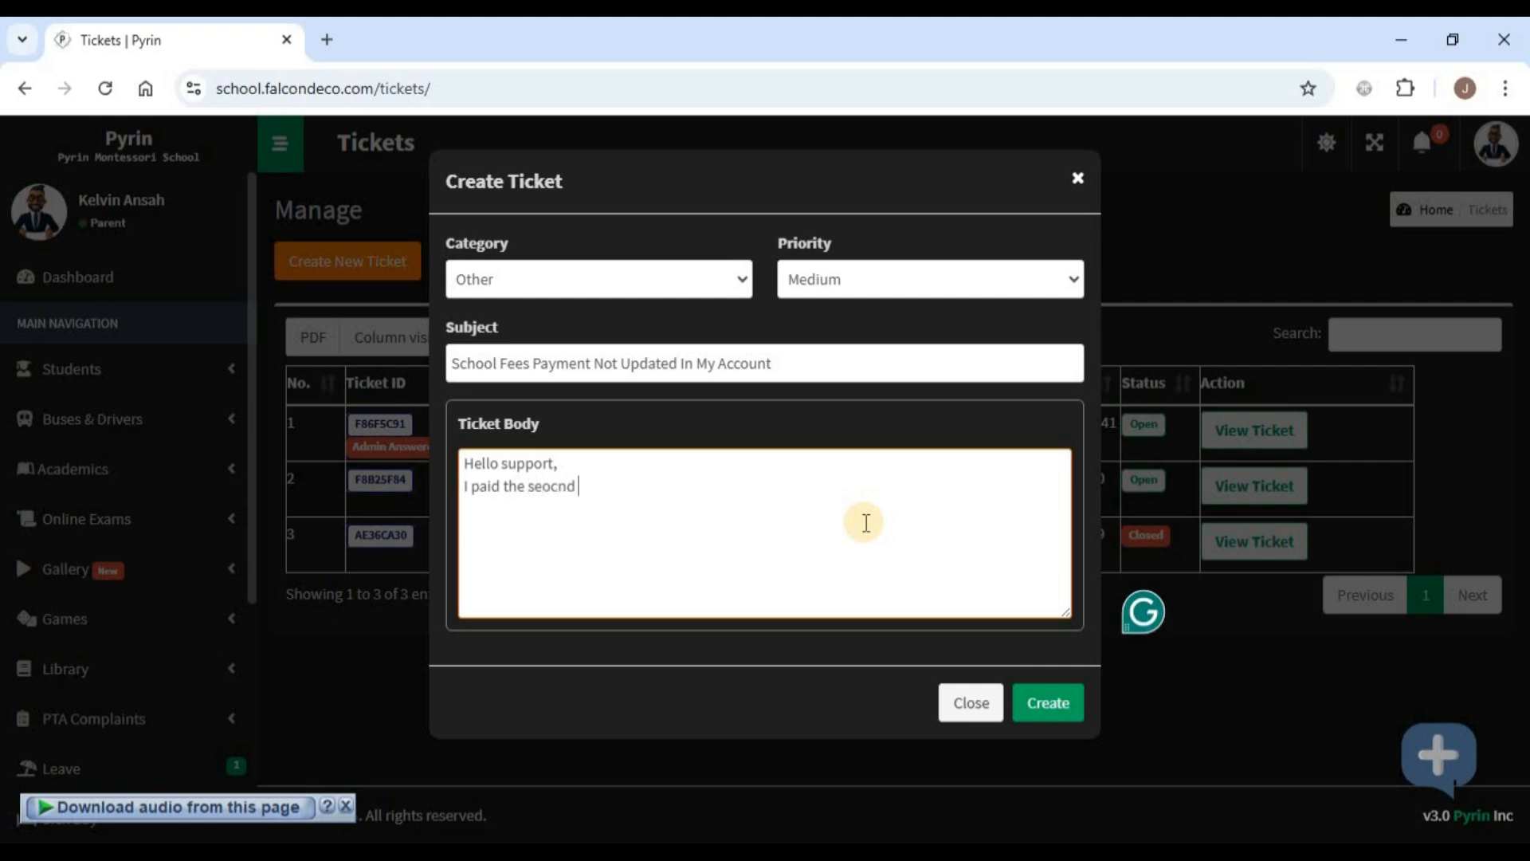
pyautogui.press('BackSpace')
pyautogui.press('BackSpace')
pyautogui.press('BackSpace')
pyautogui.press('BackSpace')
pyautogui.write('cond term')
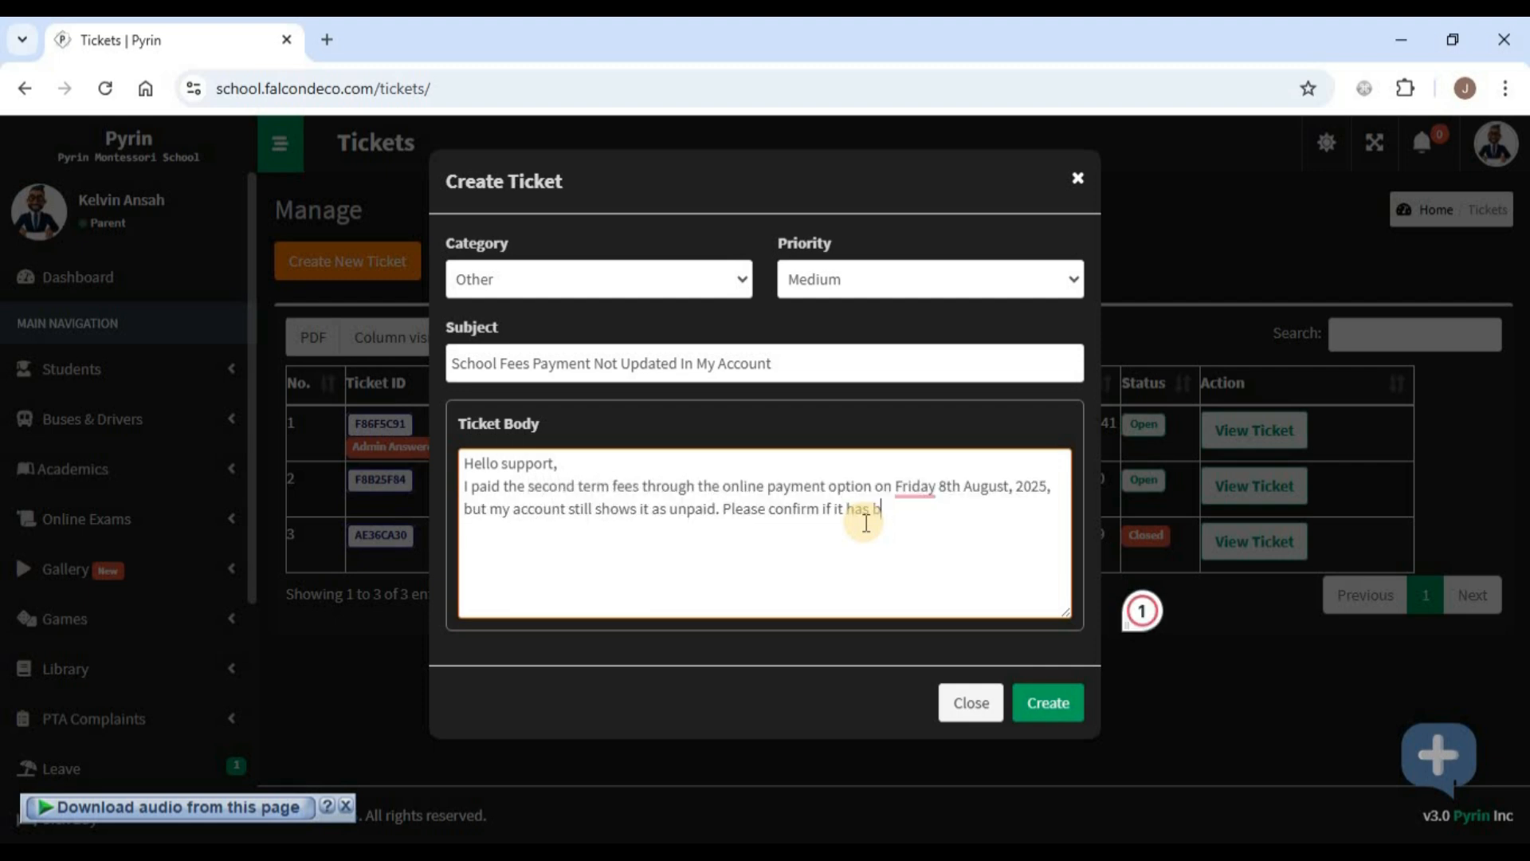
pyautogui.write('been received.')
pyautogui.click(1045, 705)
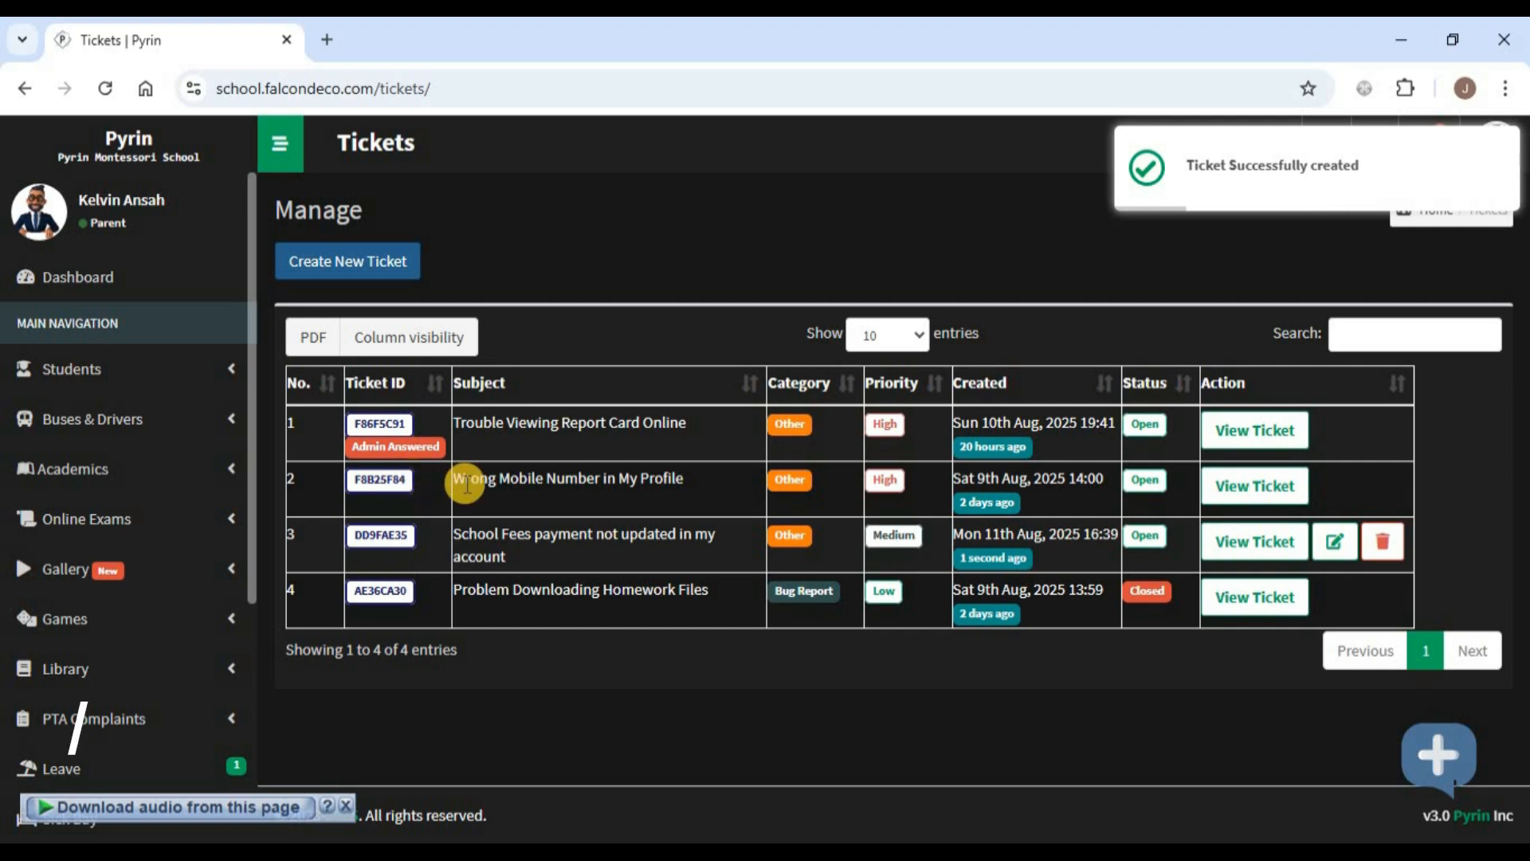
pyautogui.click(1434, 335)
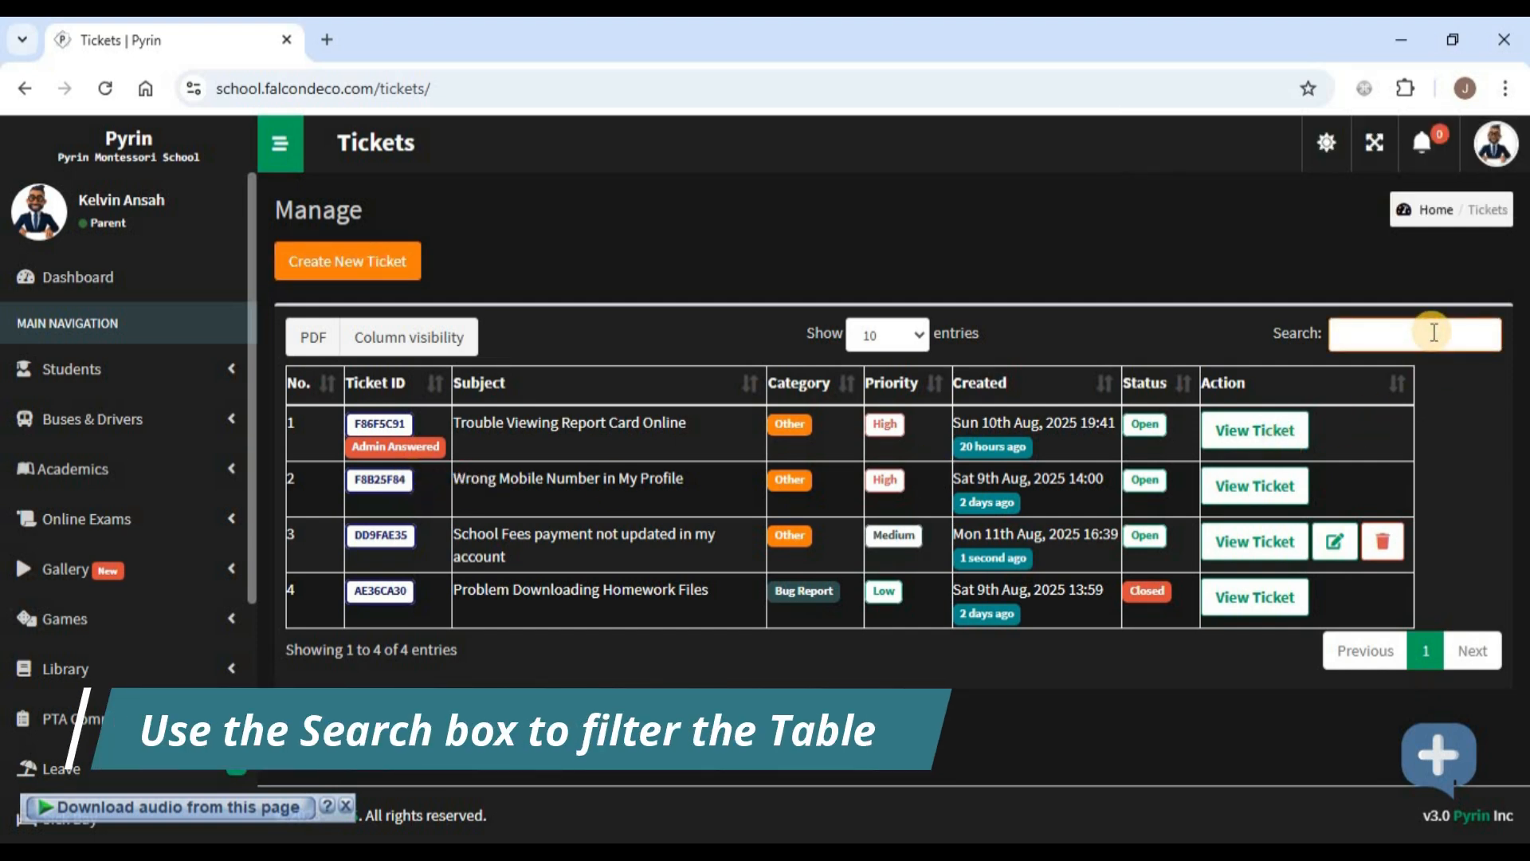
pyautogui.write('school')
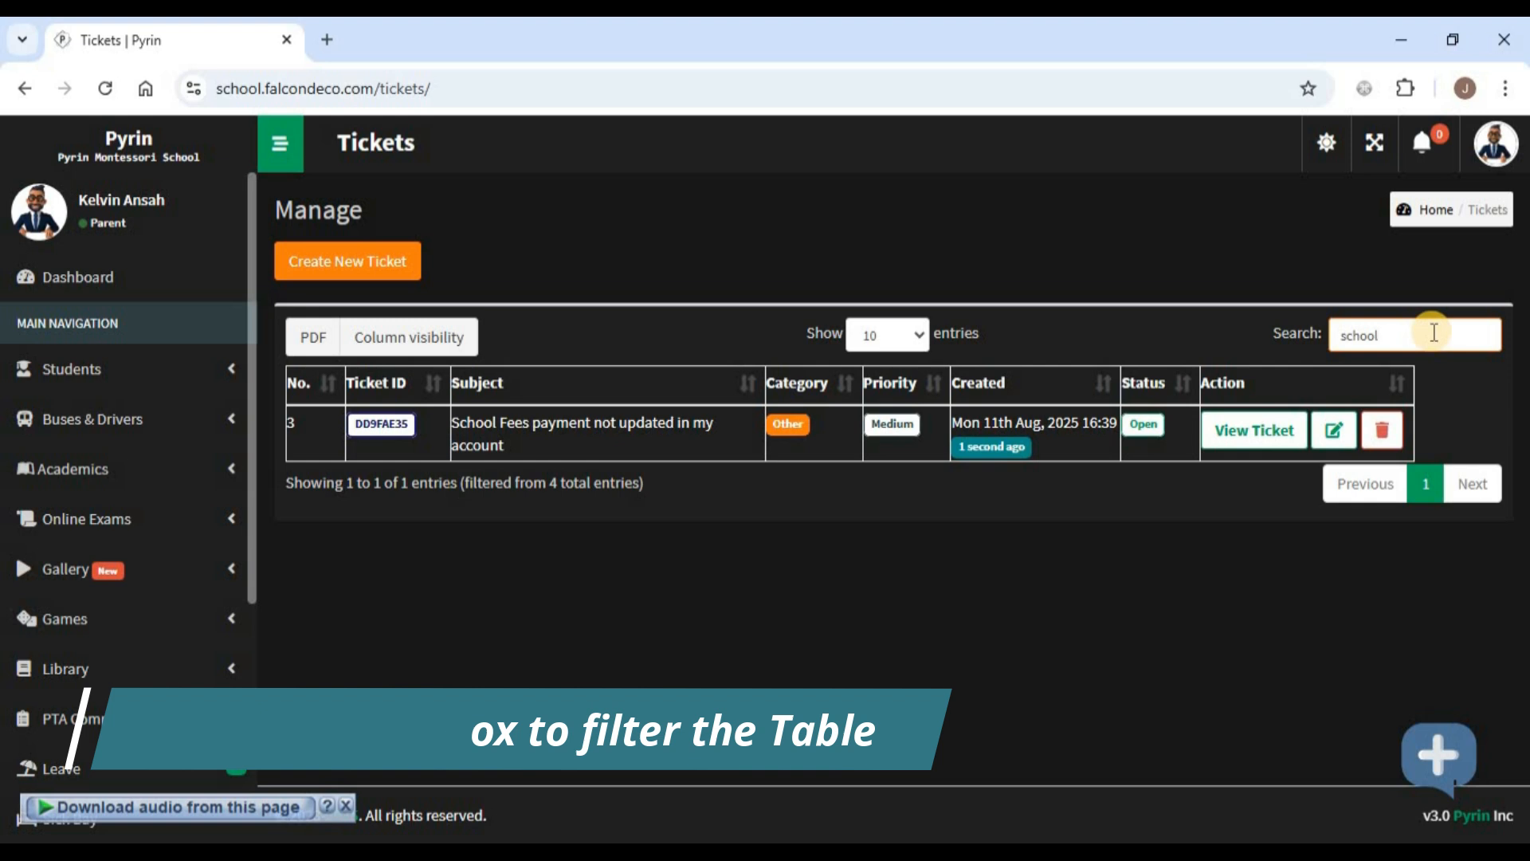
pyautogui.doubleClick(1360, 335)
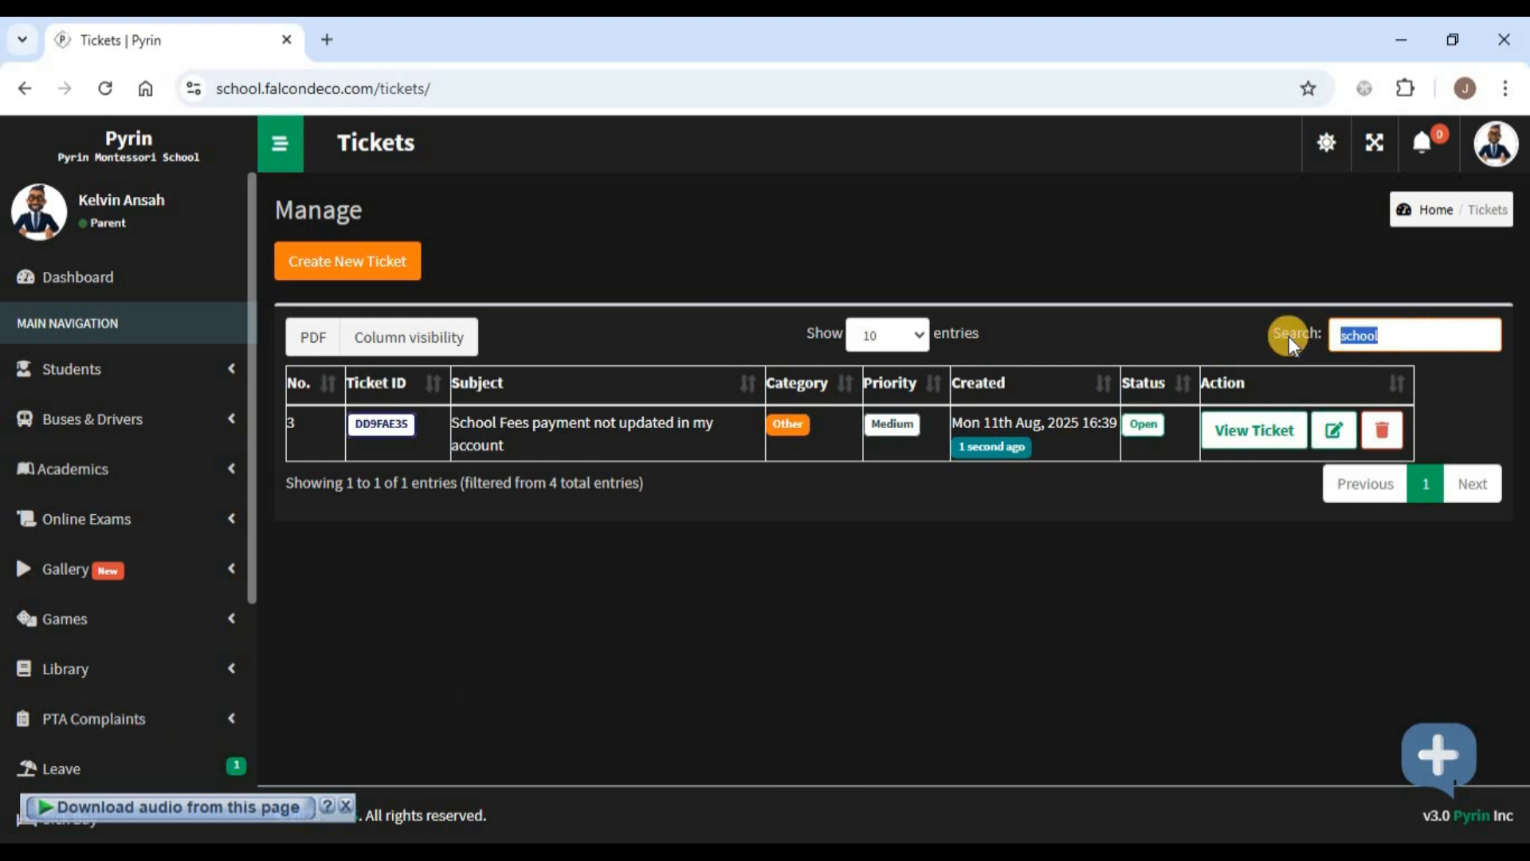
pyautogui.press('BackSpace')
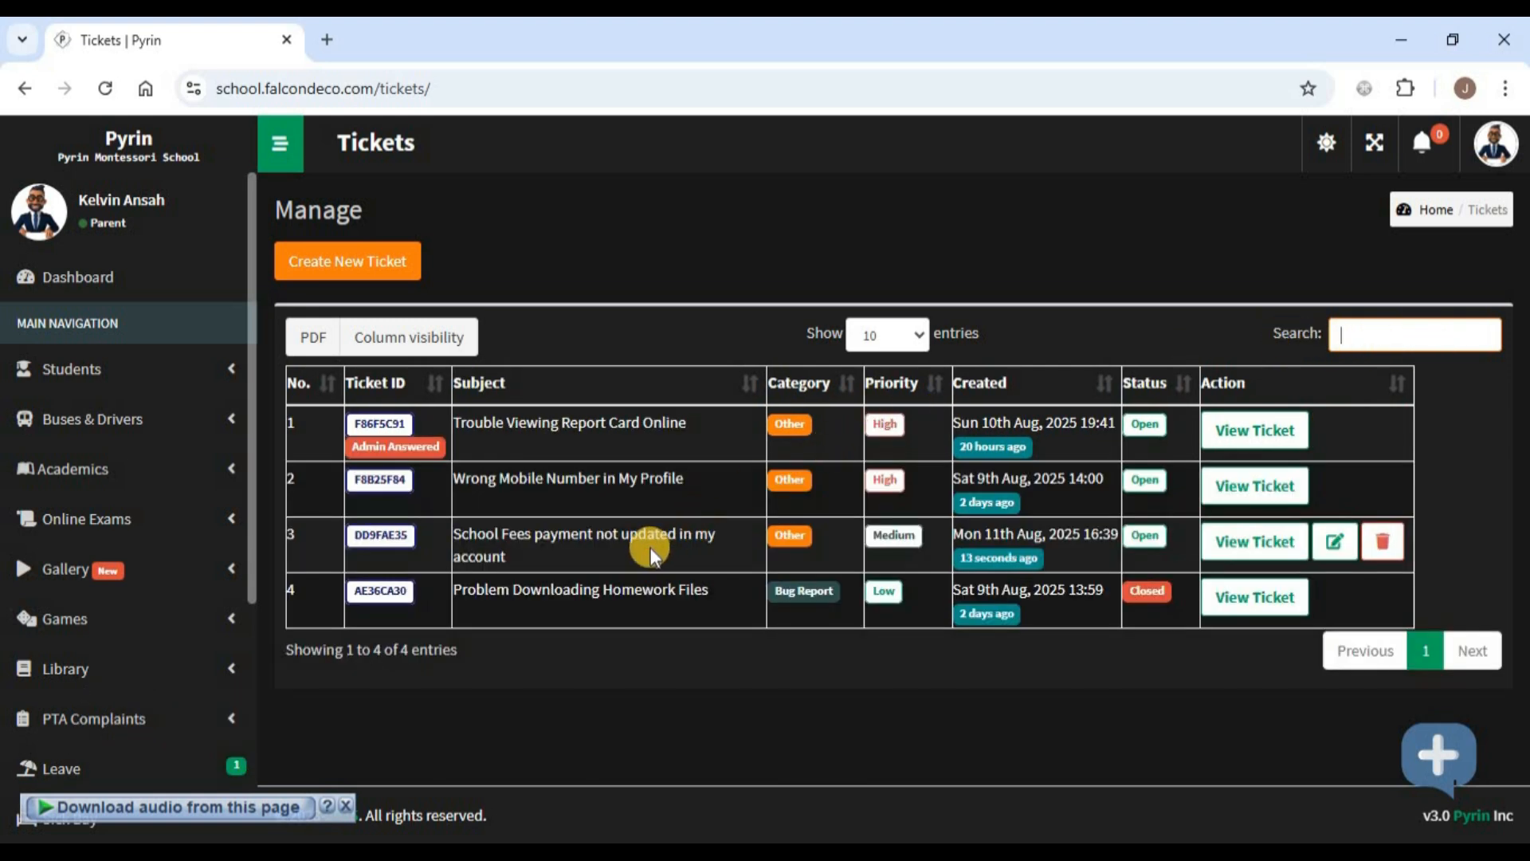
pyautogui.click(816, 552)
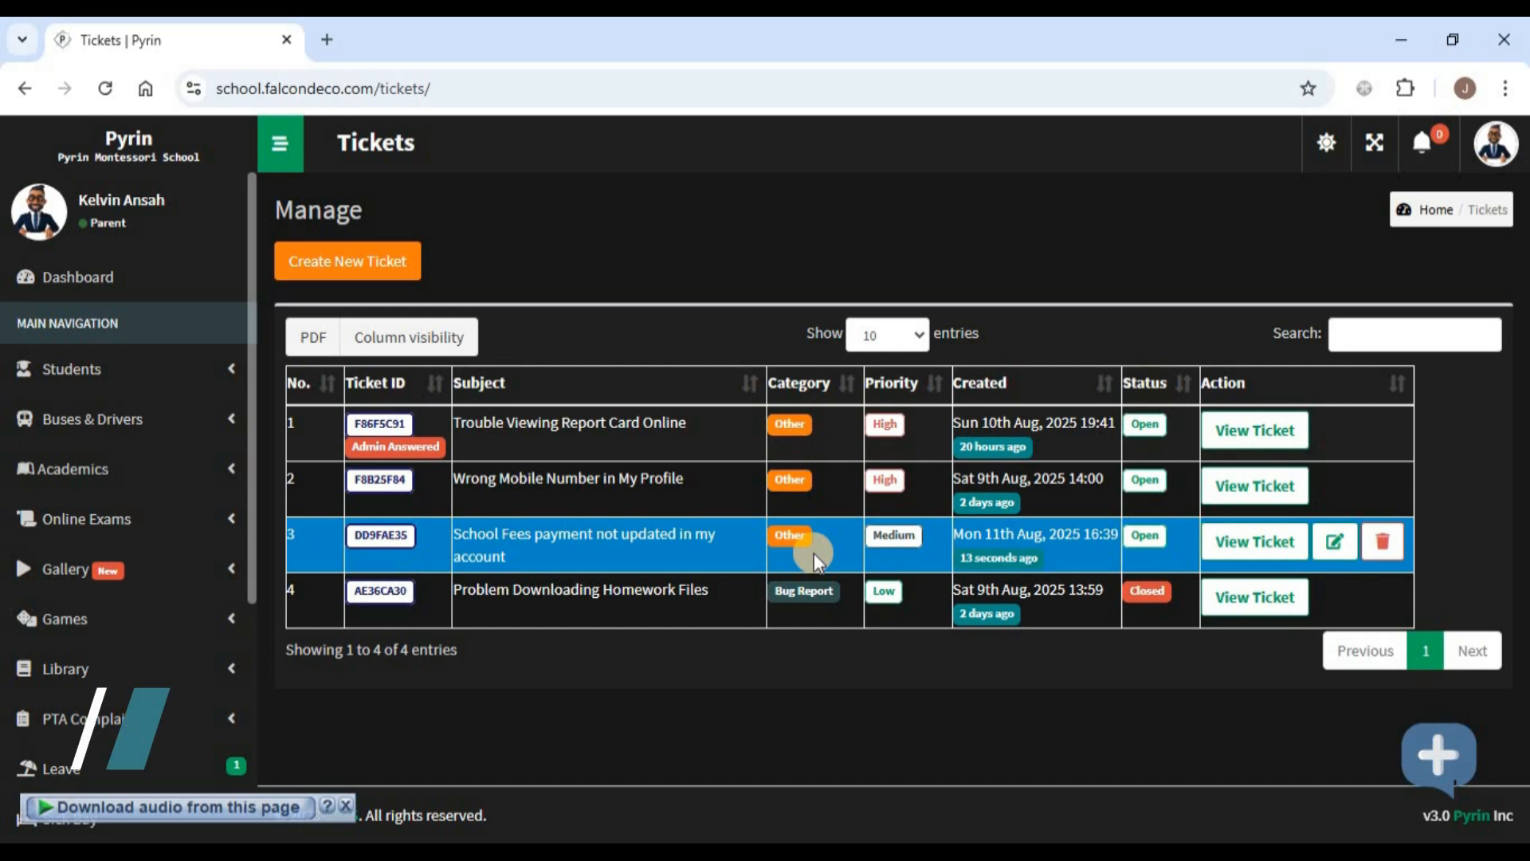
# - Insert 'Of One Of My Kids' before 'Not' in the school fees ticket subject and update it
pyautogui.click(1332, 550)
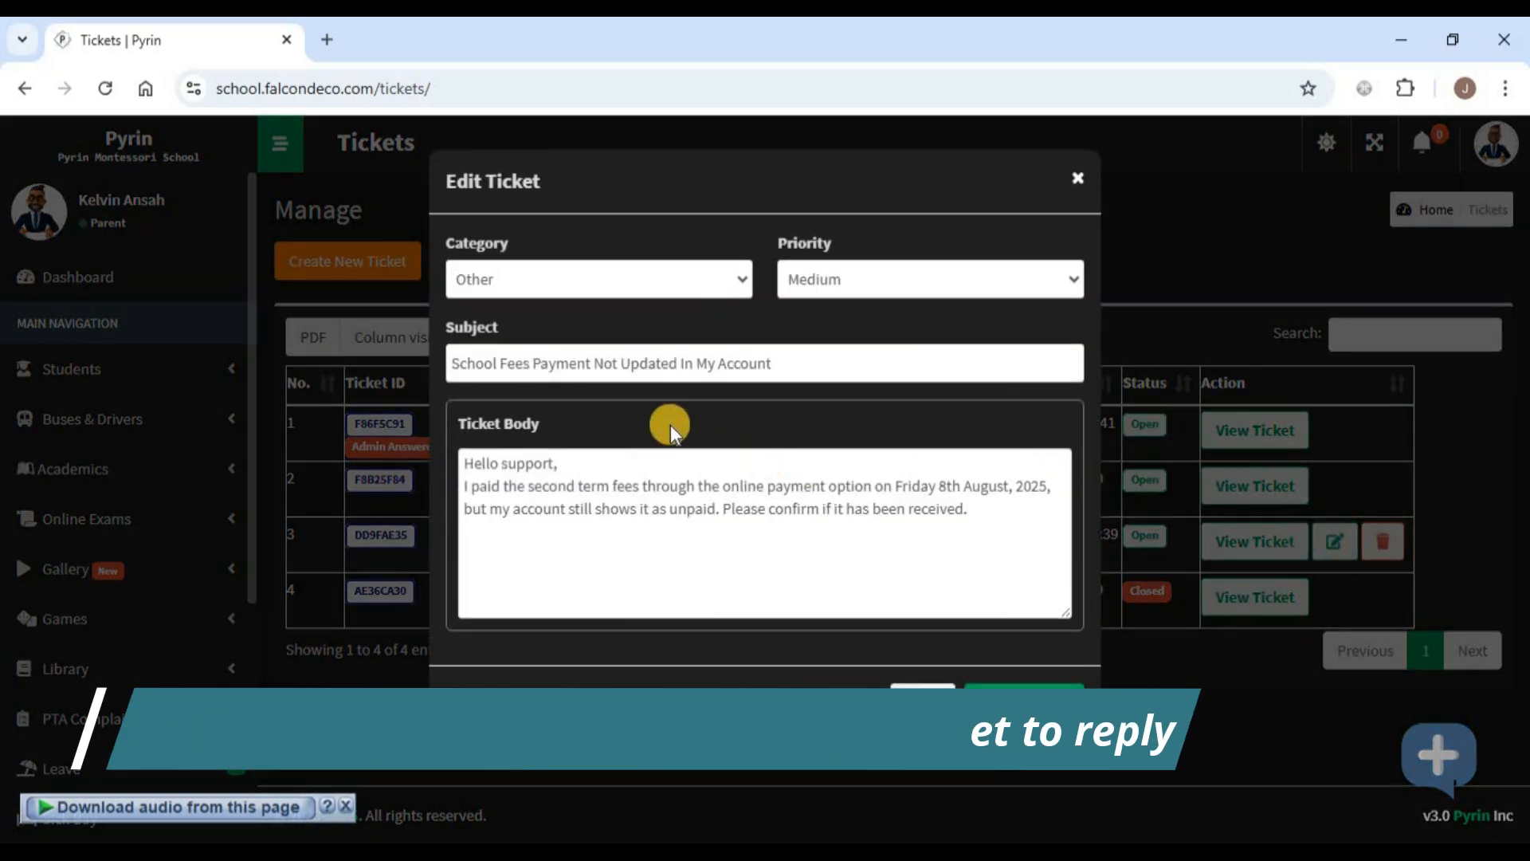
pyautogui.click(594, 363)
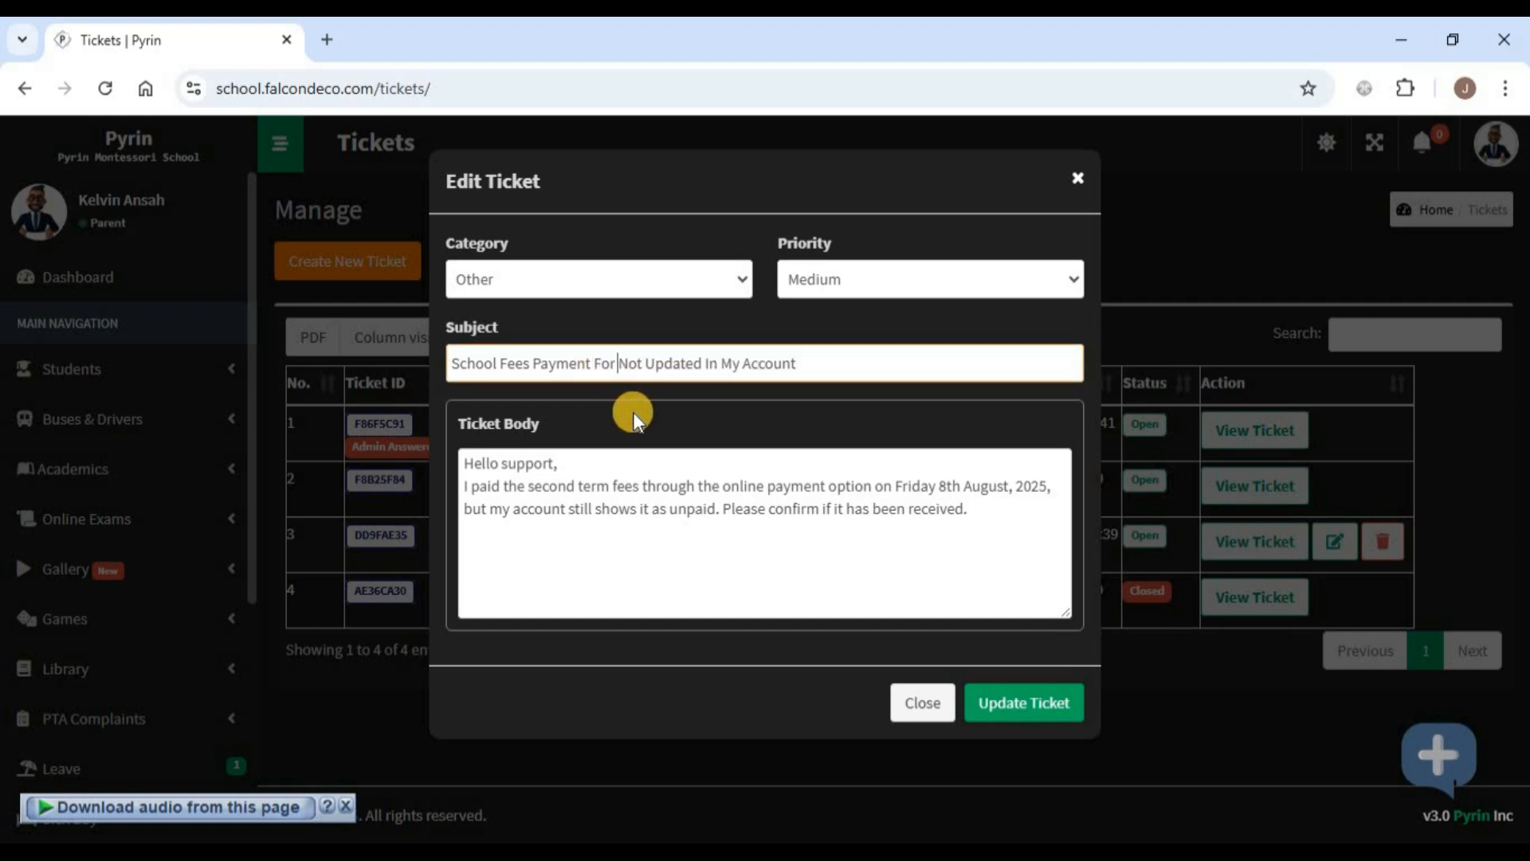
pyautogui.write('Of One Of My Ki')
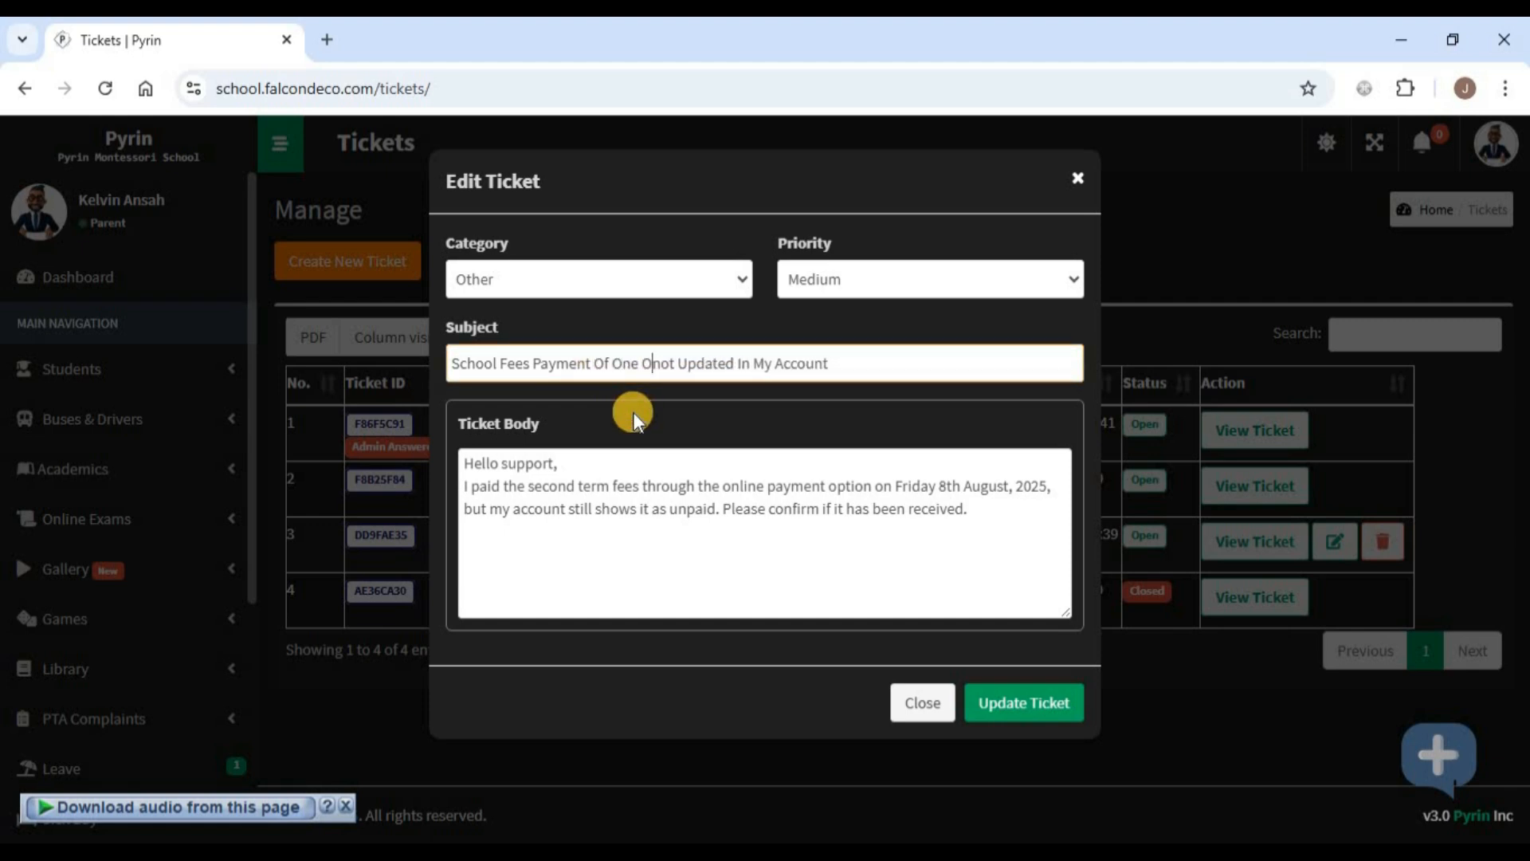
pyautogui.write('ds N')
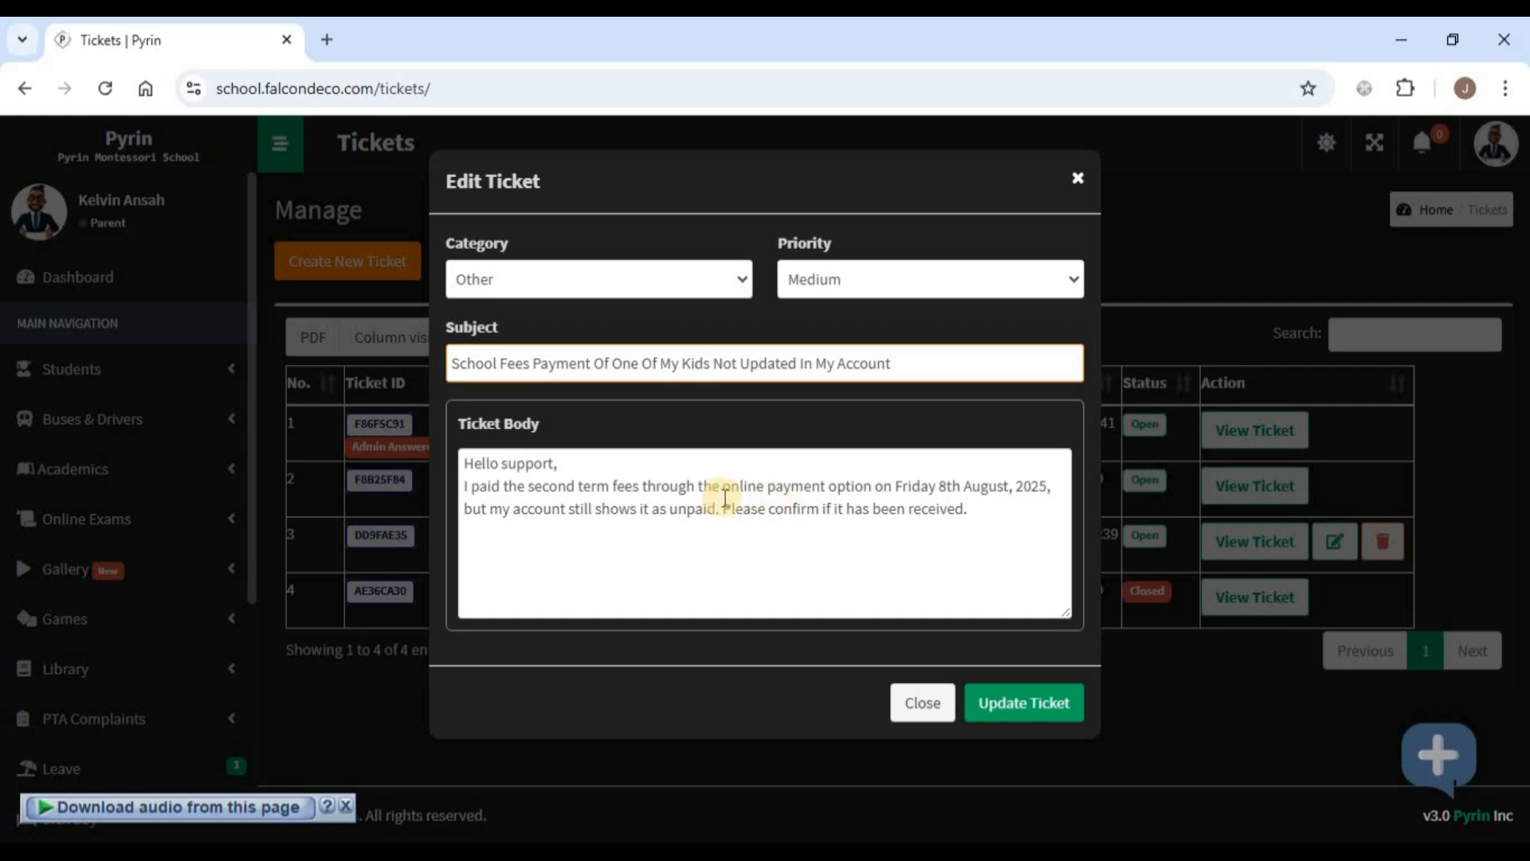
pyautogui.click(1009, 705)
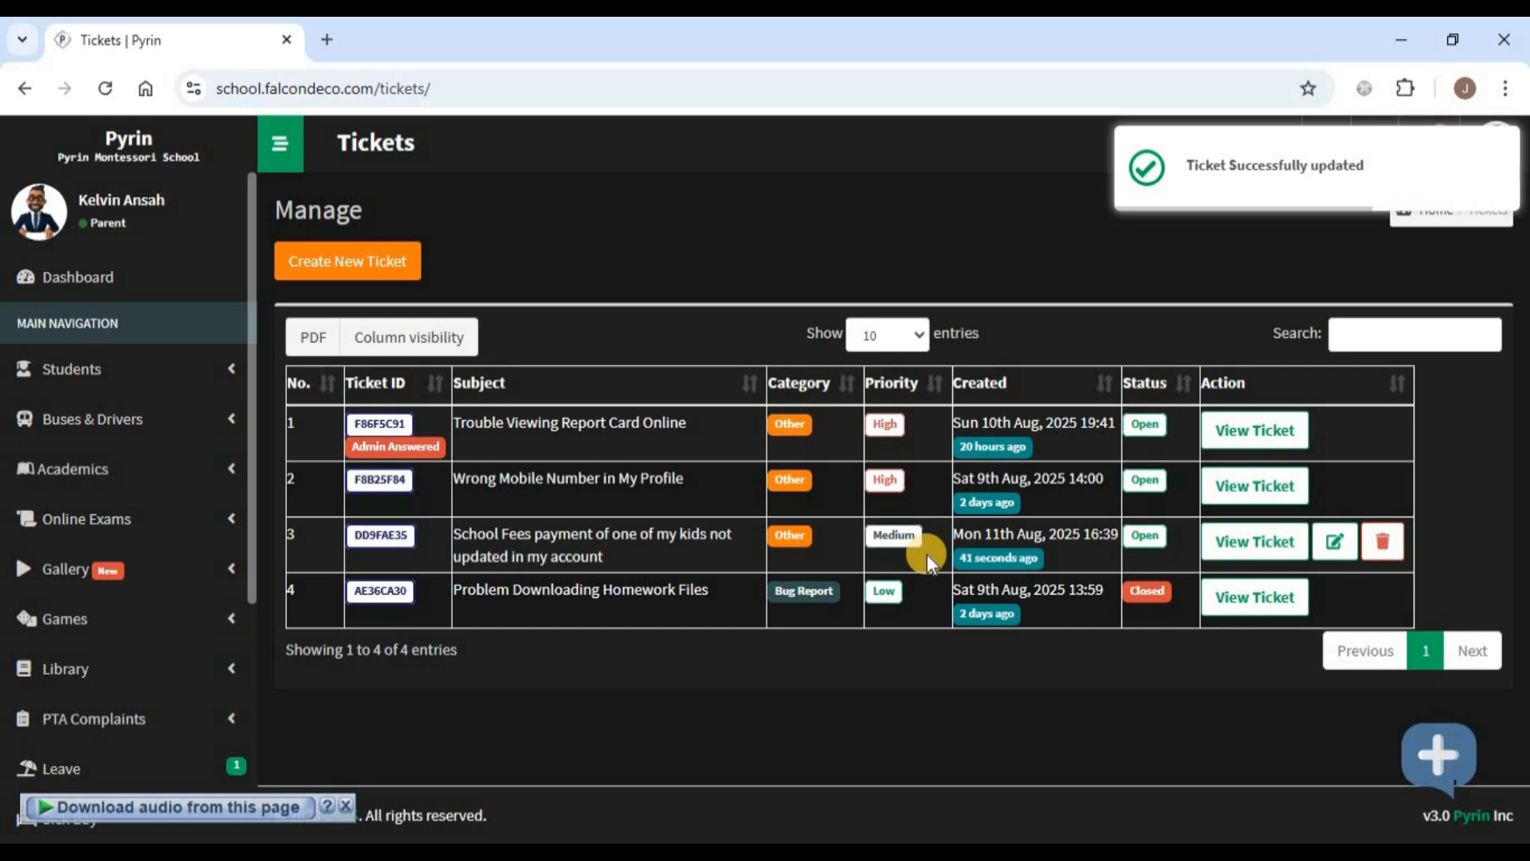
# - Delete the school fees ticket DD9FAE35 and confirm the deletion
pyautogui.click(665, 561)
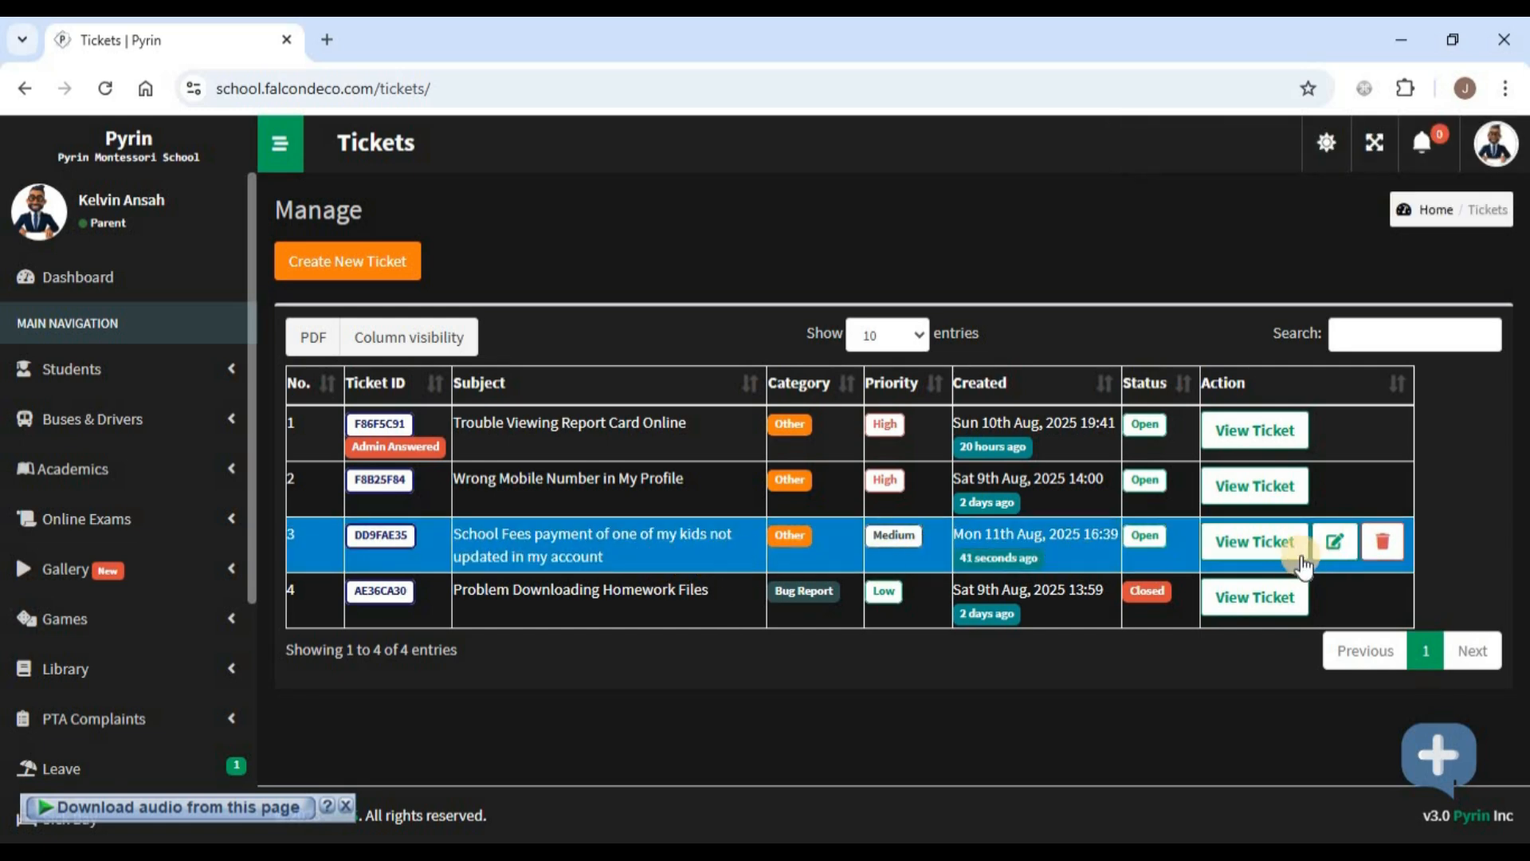
pyautogui.click(1383, 544)
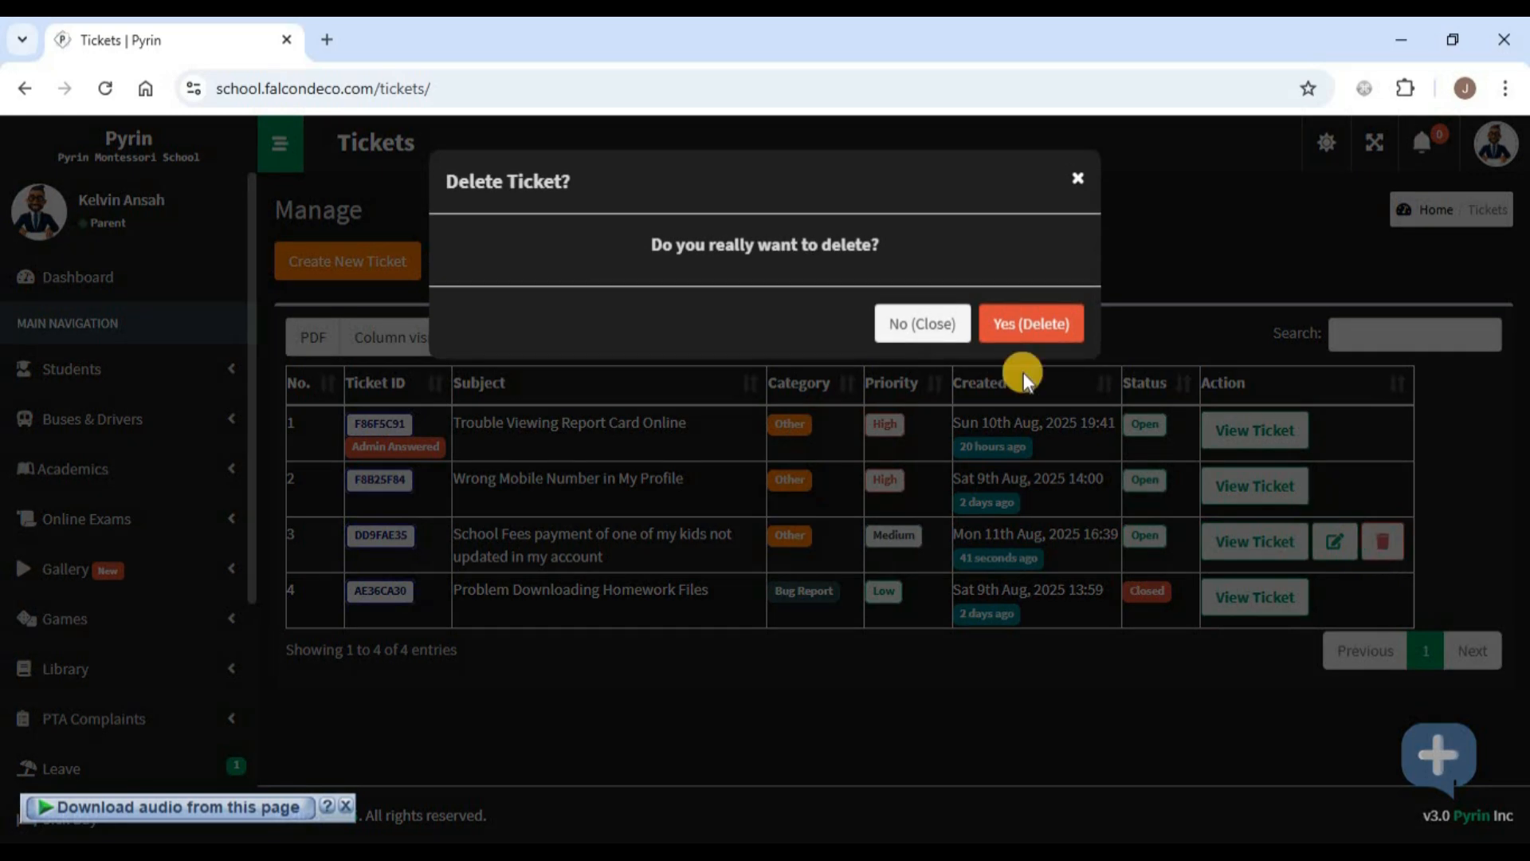
pyautogui.click(1029, 332)
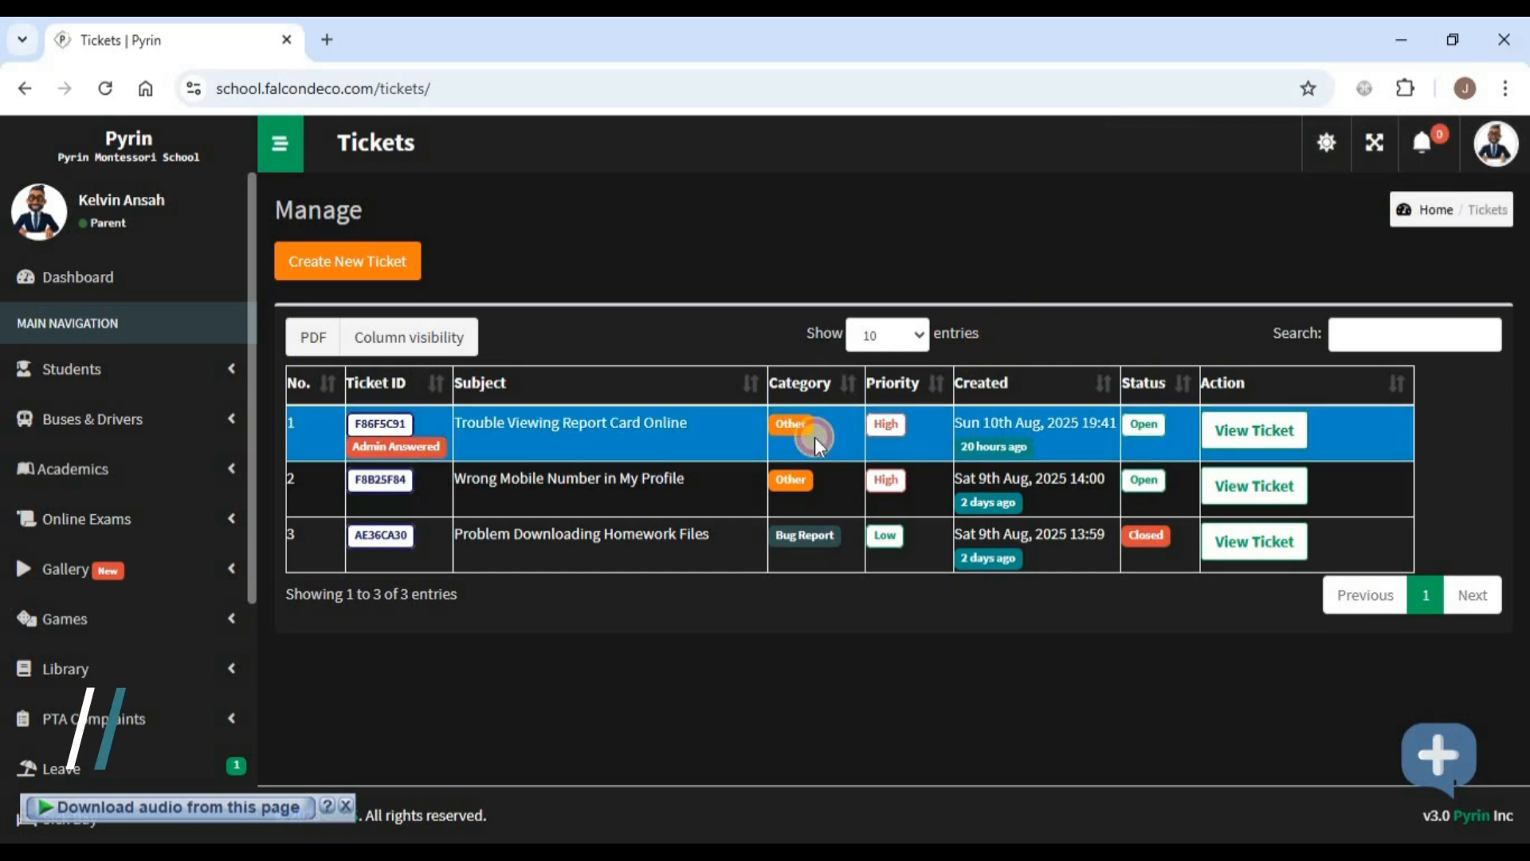
# - Reply on the Trouble Viewing Report Card Online ticket with the child's name and class KG2 - A
pyautogui.click(1257, 439)
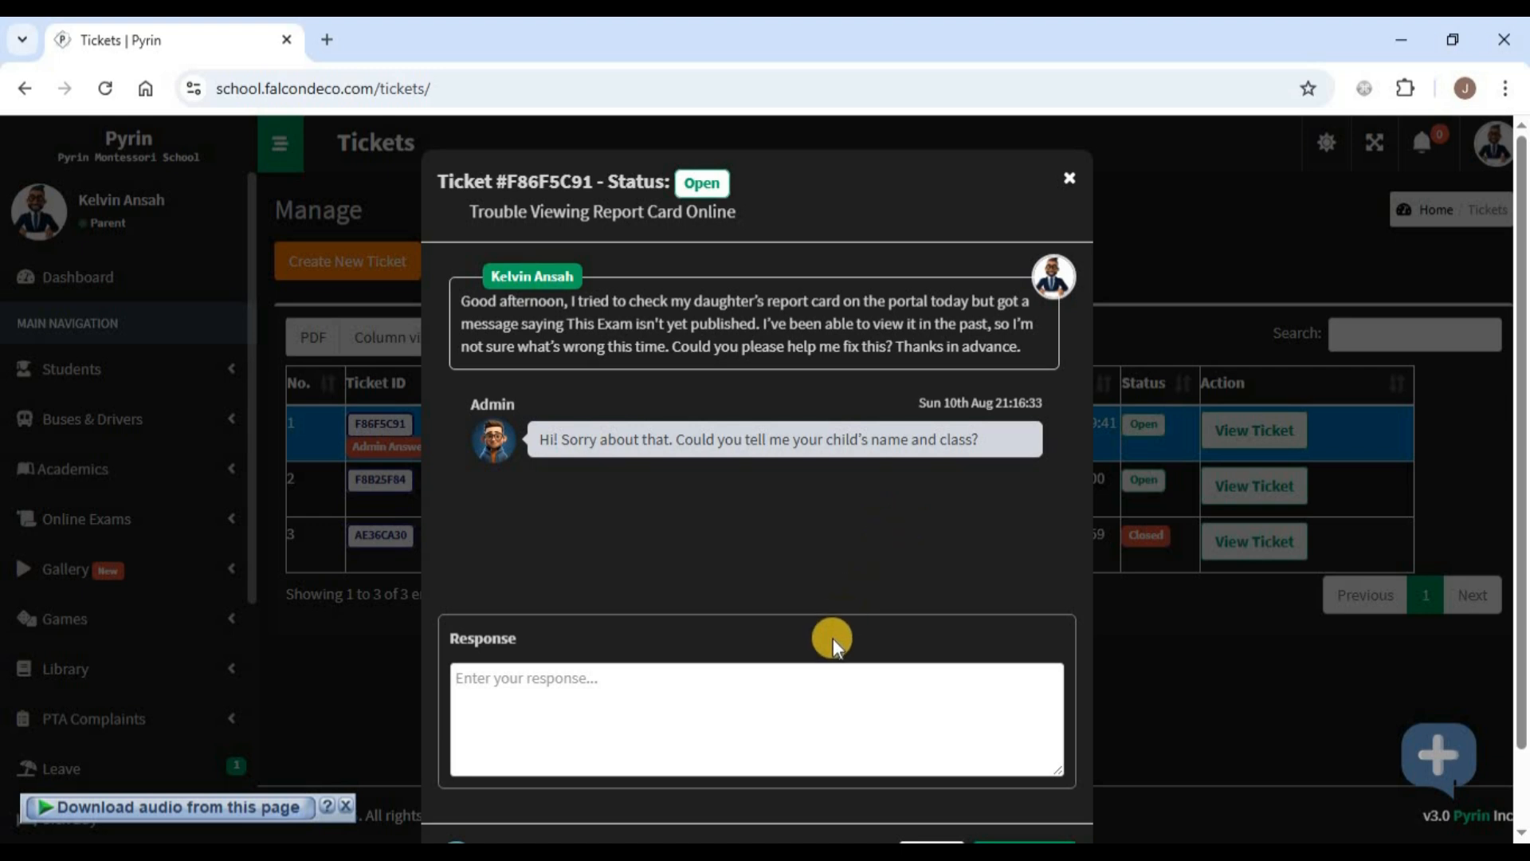
pyautogui.click(797, 692)
pyautogui.write('Her ')
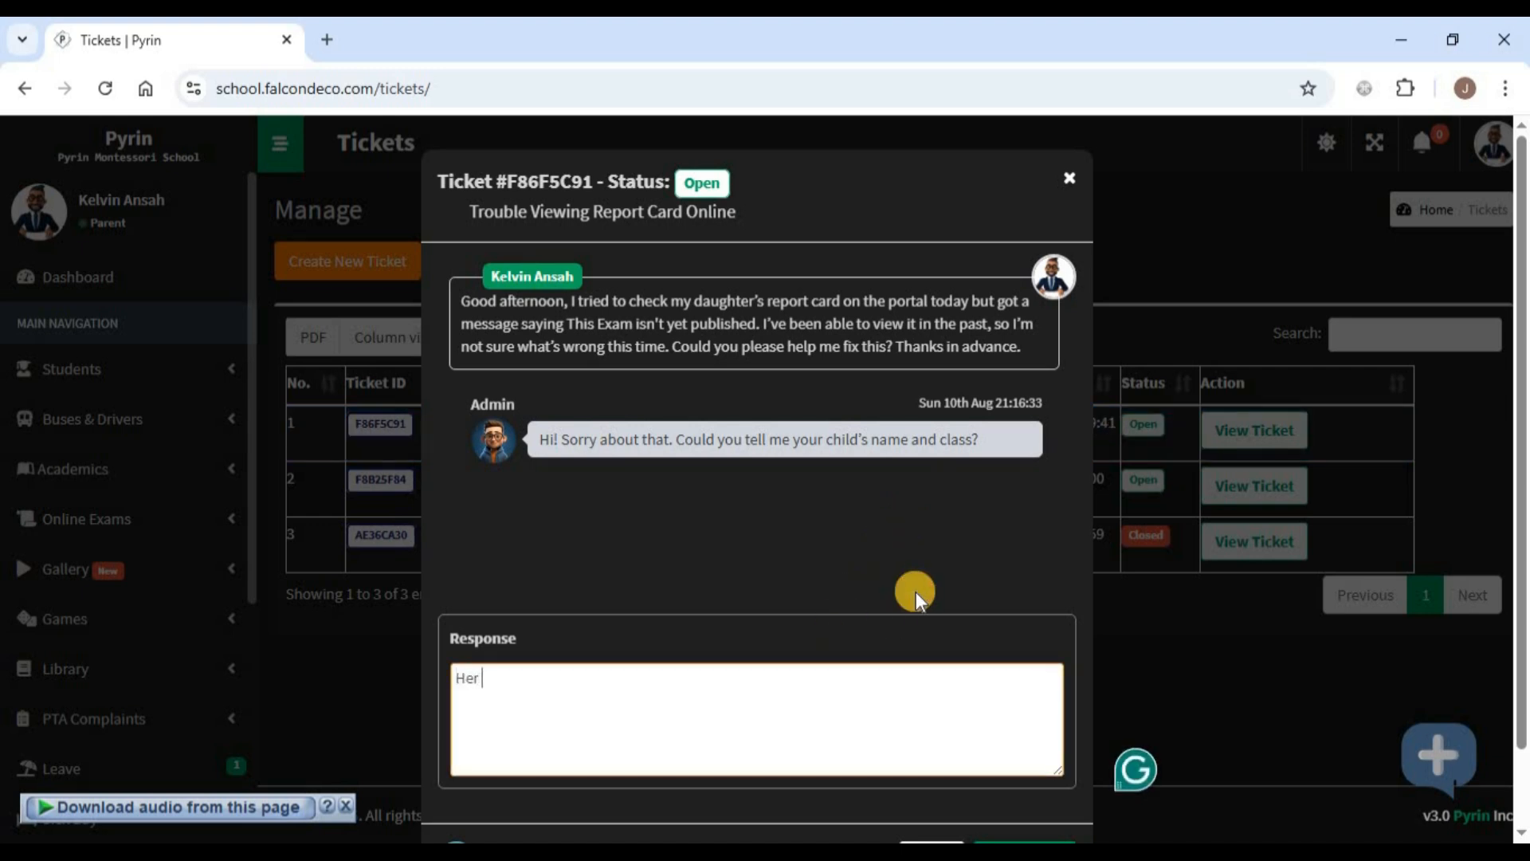
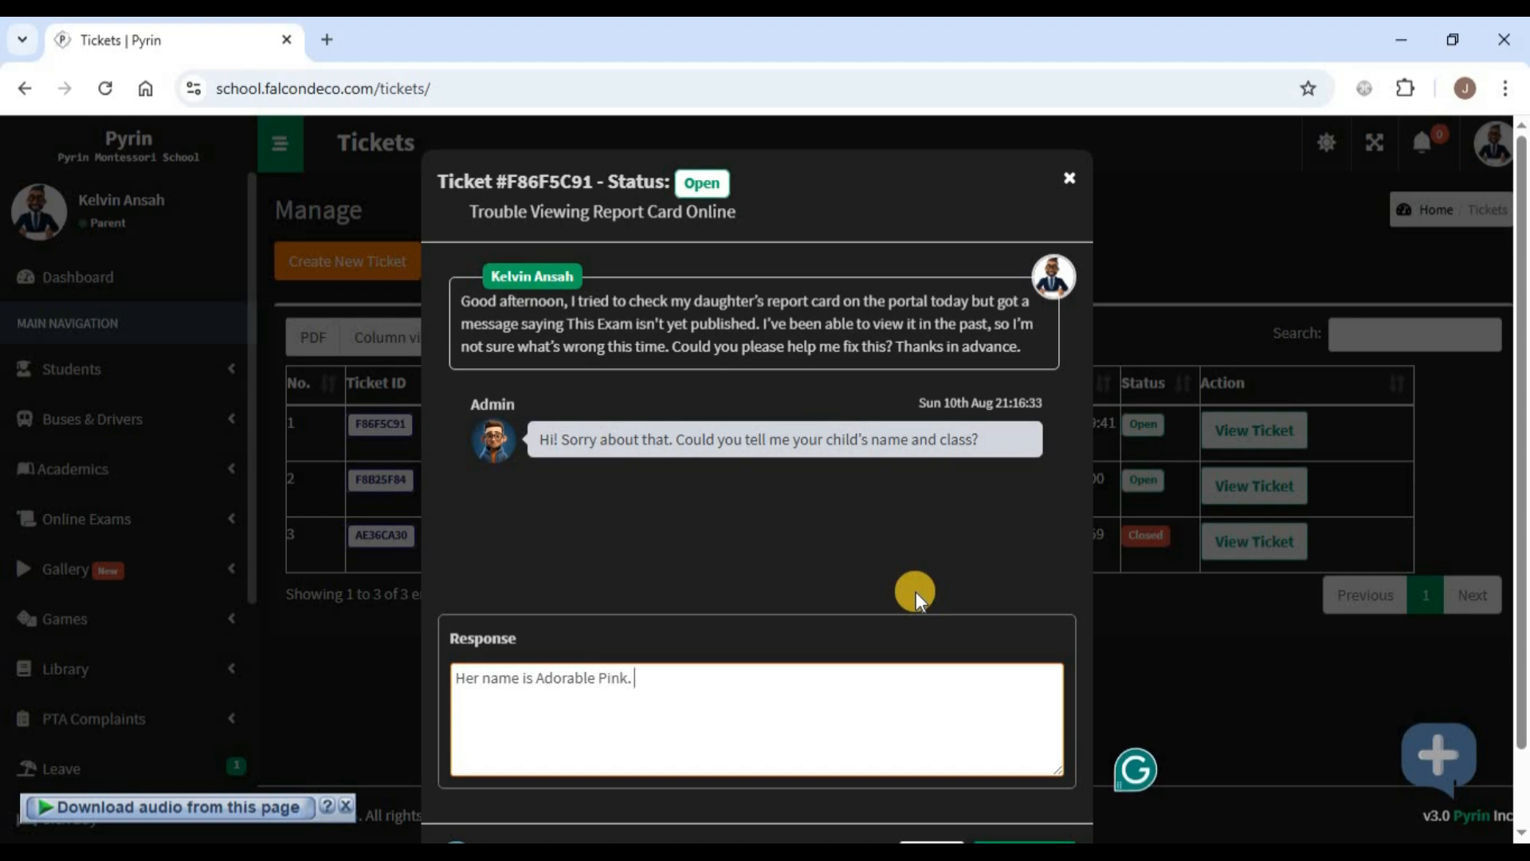
pyautogui.write(' KG2 - A')
pyautogui.scroll(-1, 944, 491)
pyautogui.scroll(-2, 944, 491)
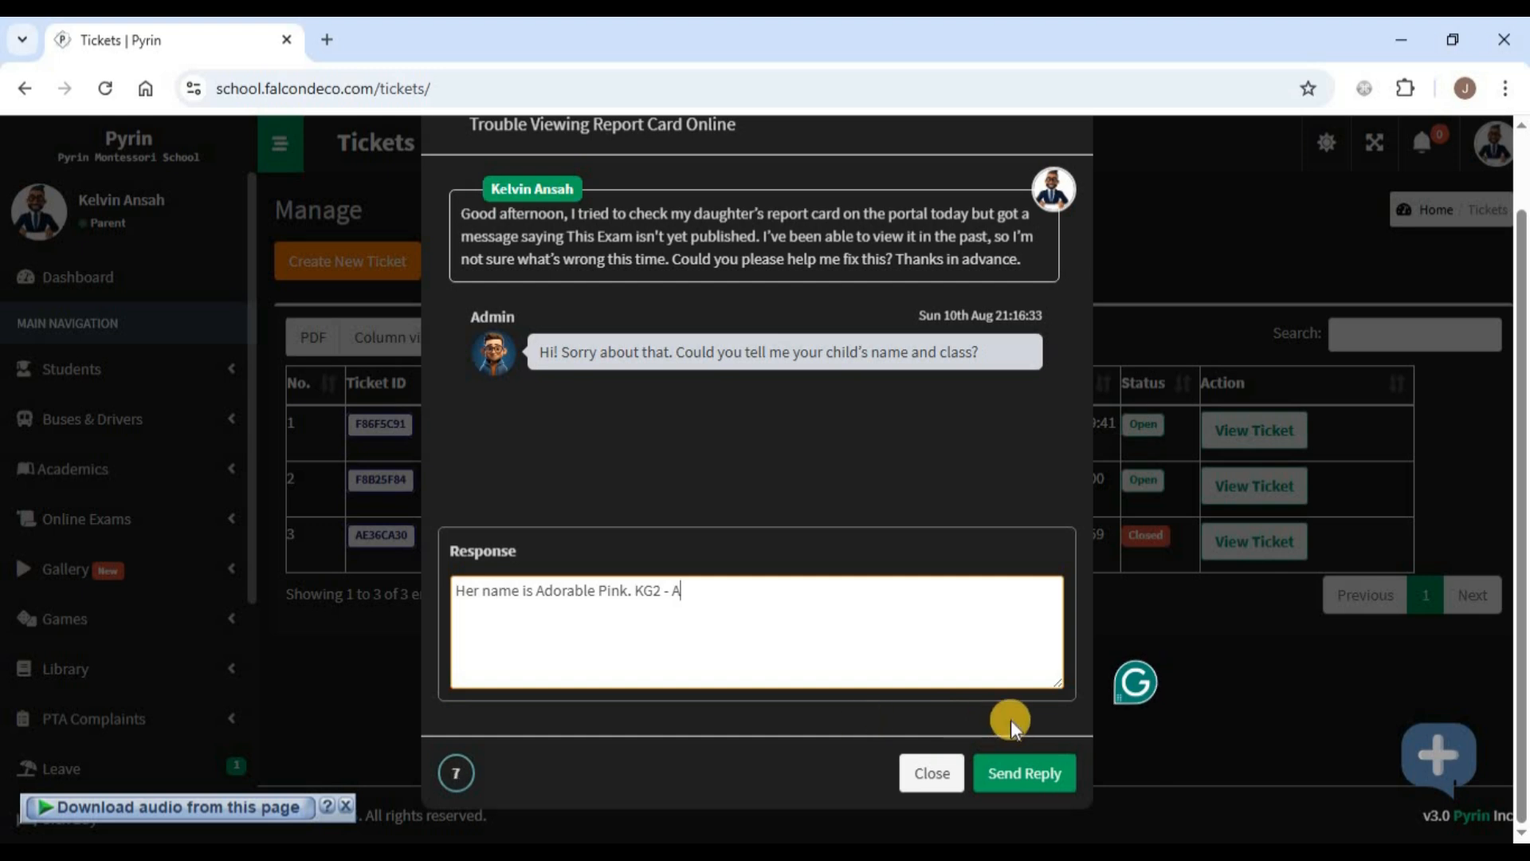
pyautogui.click(457, 781)
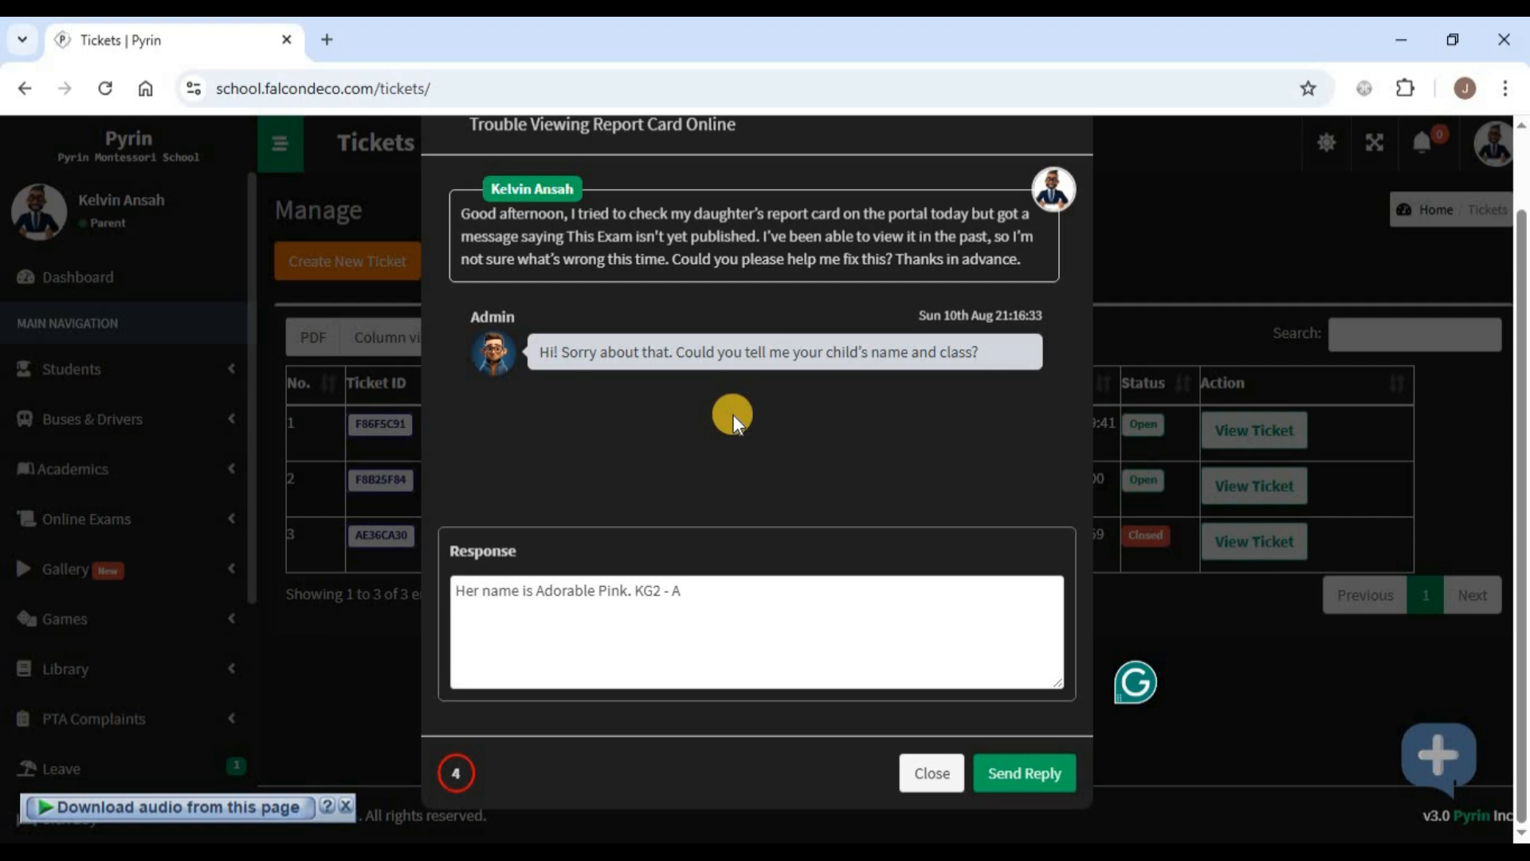
pyautogui.click(462, 781)
pyautogui.click(1020, 774)
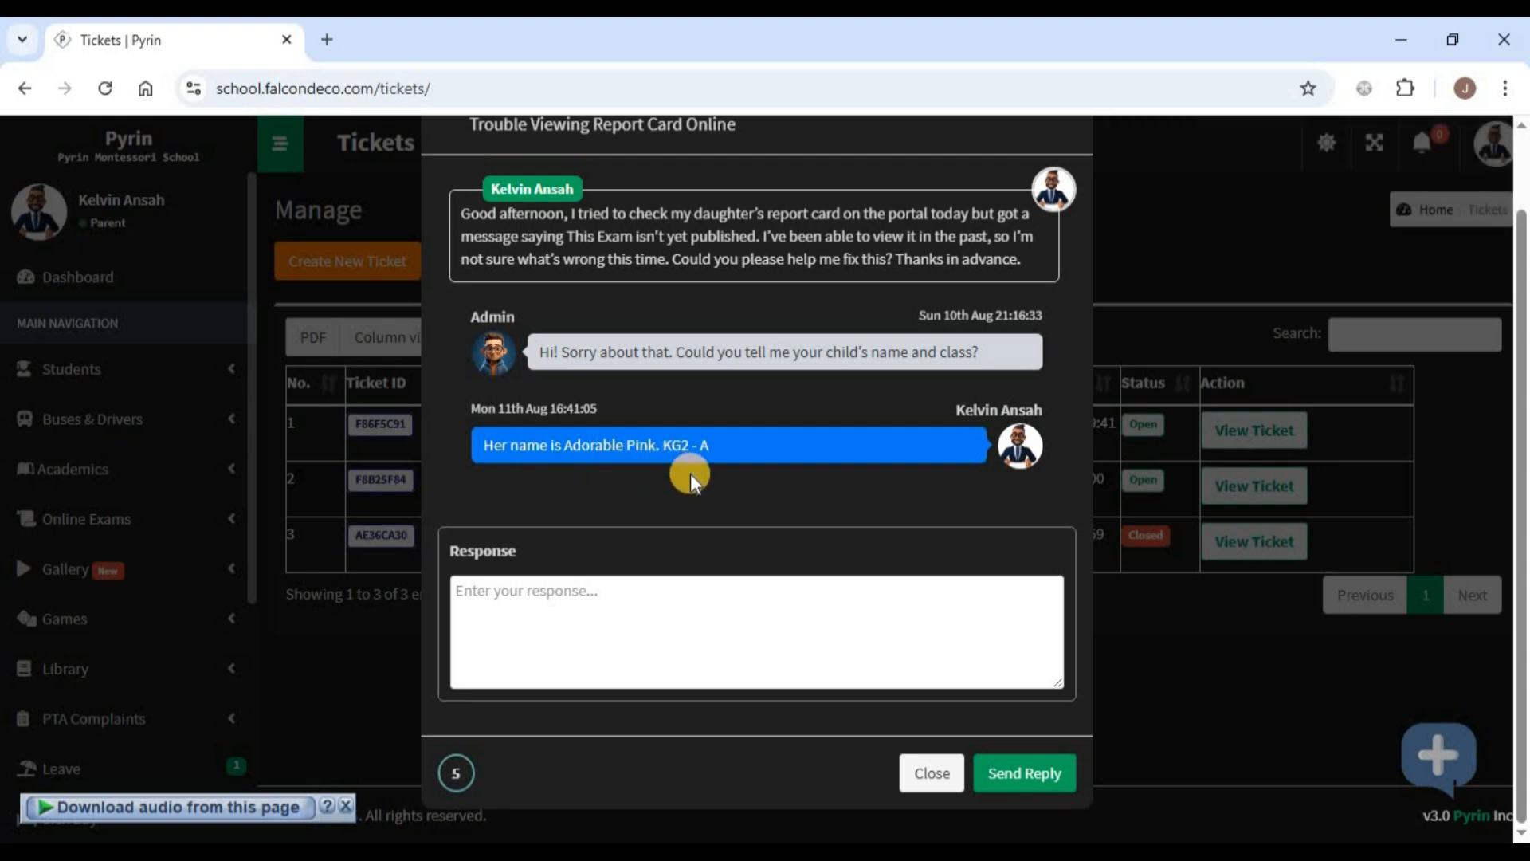
pyautogui.scroll(1, 690, 474)
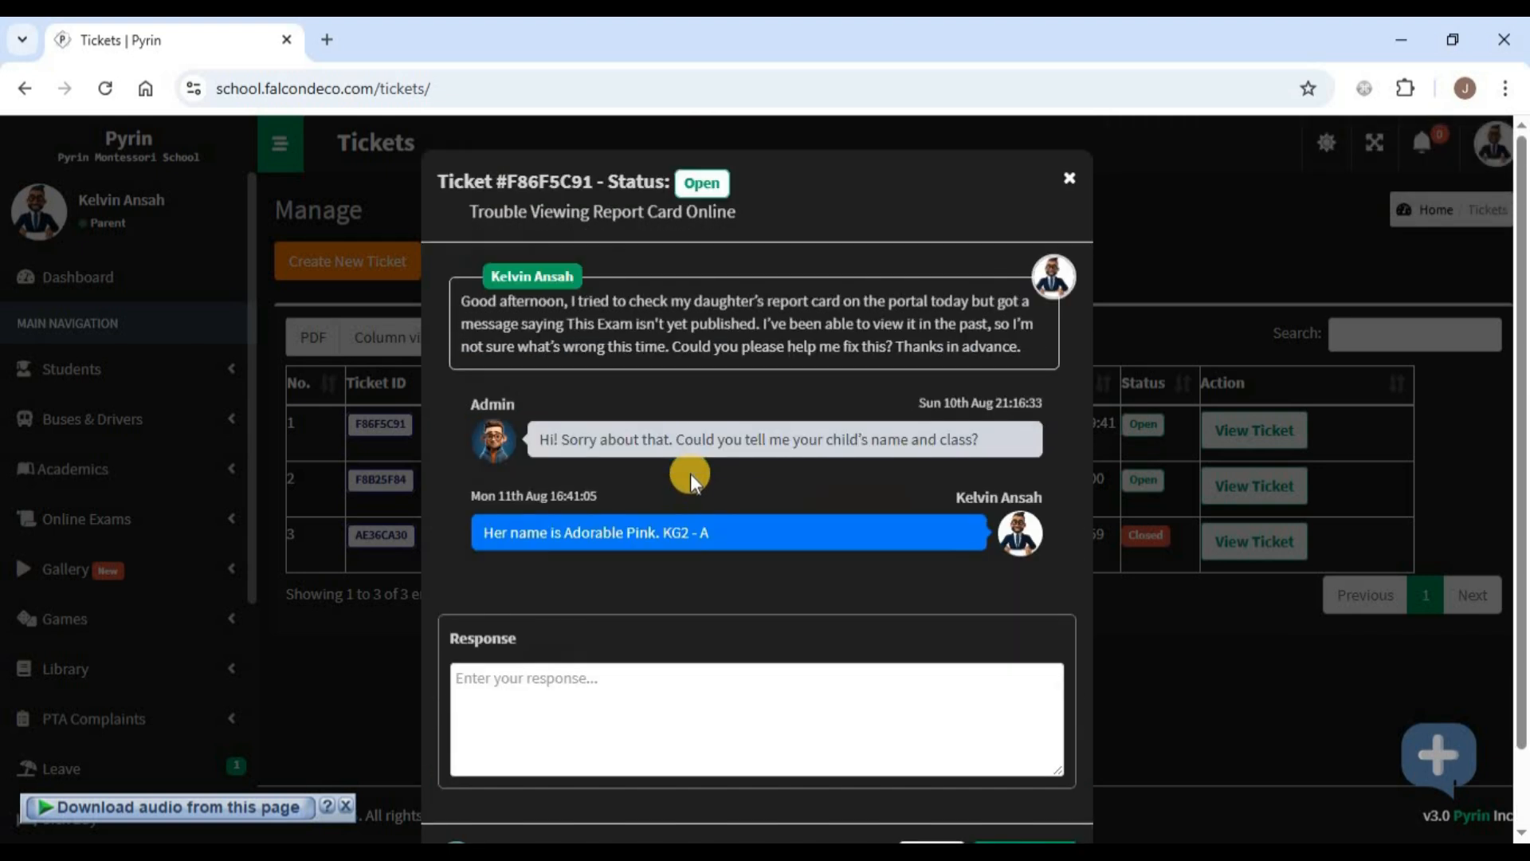
# - Mark the report card ticket Closed, confirm, and dismiss the ticket window
pyautogui.click(702, 186)
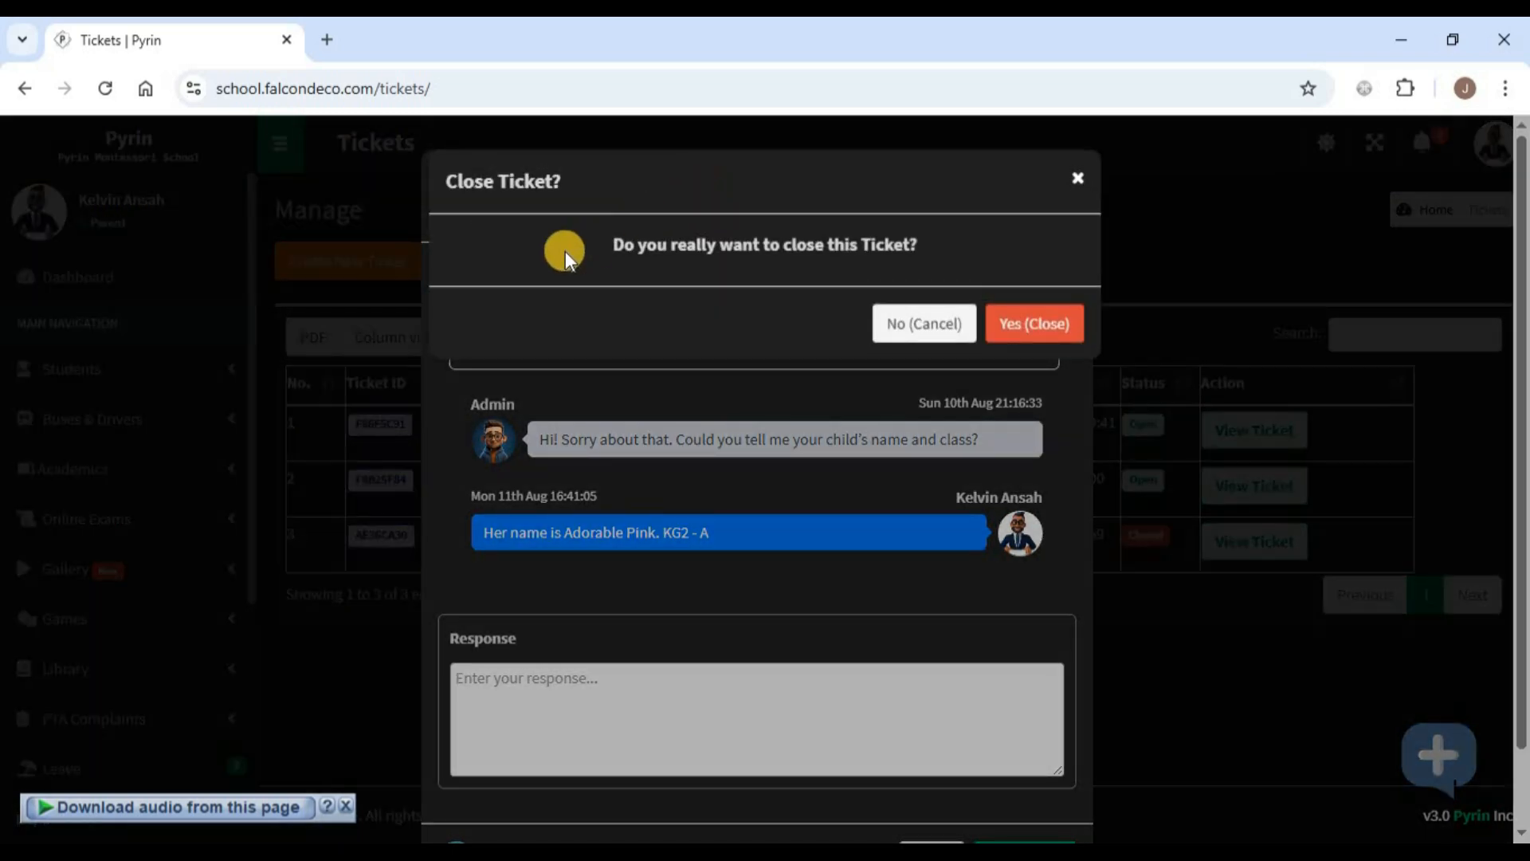
pyautogui.click(1044, 329)
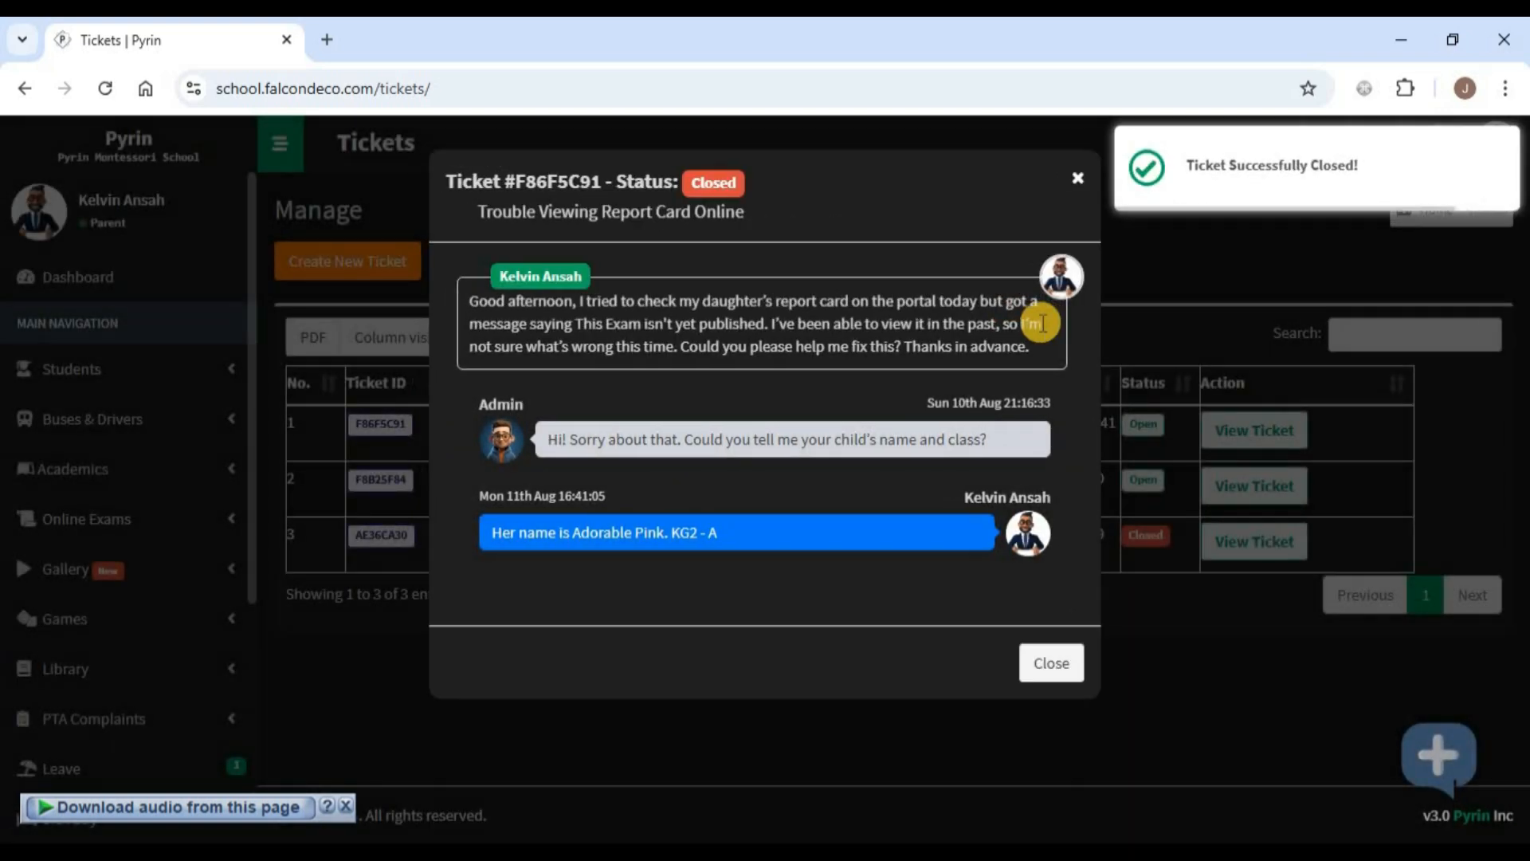
pyautogui.click(1044, 661)
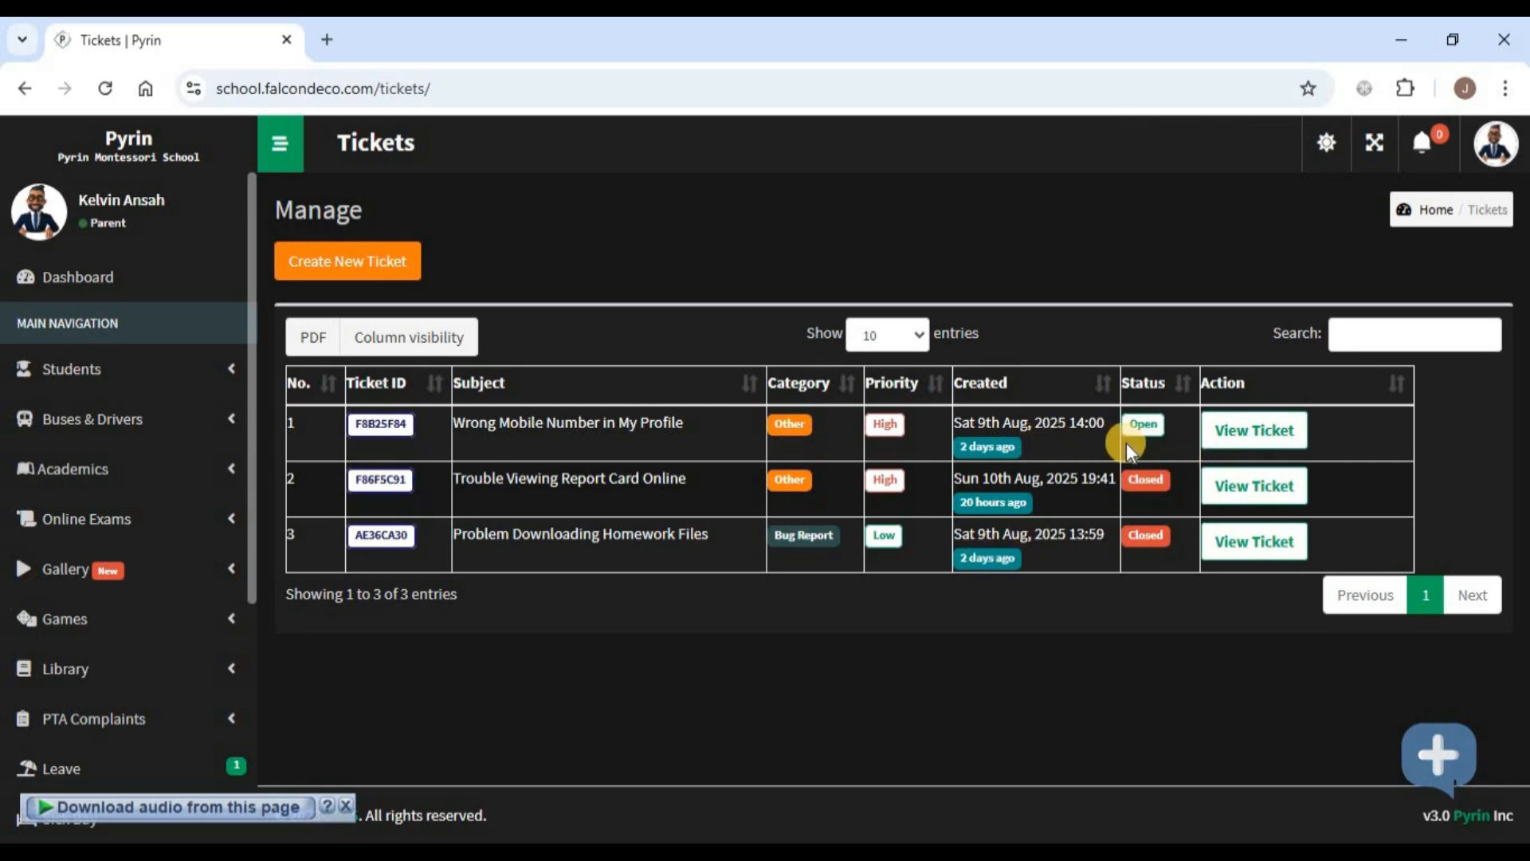
# - Close the Wrong Mobile Number in My Profile ticket from its Open badge and confirm
pyautogui.click(1144, 431)
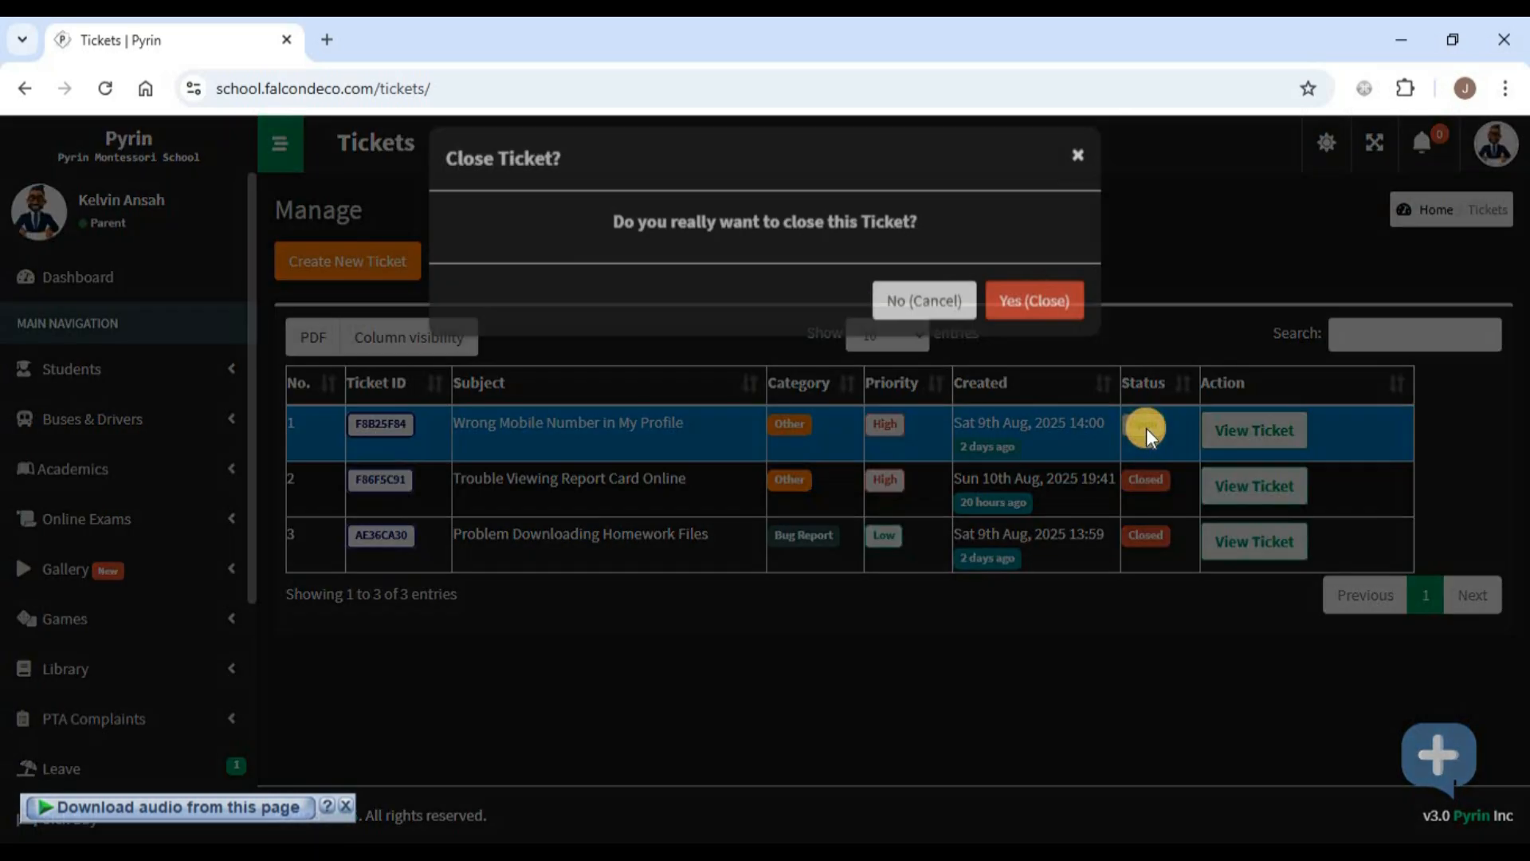
pyautogui.click(1027, 334)
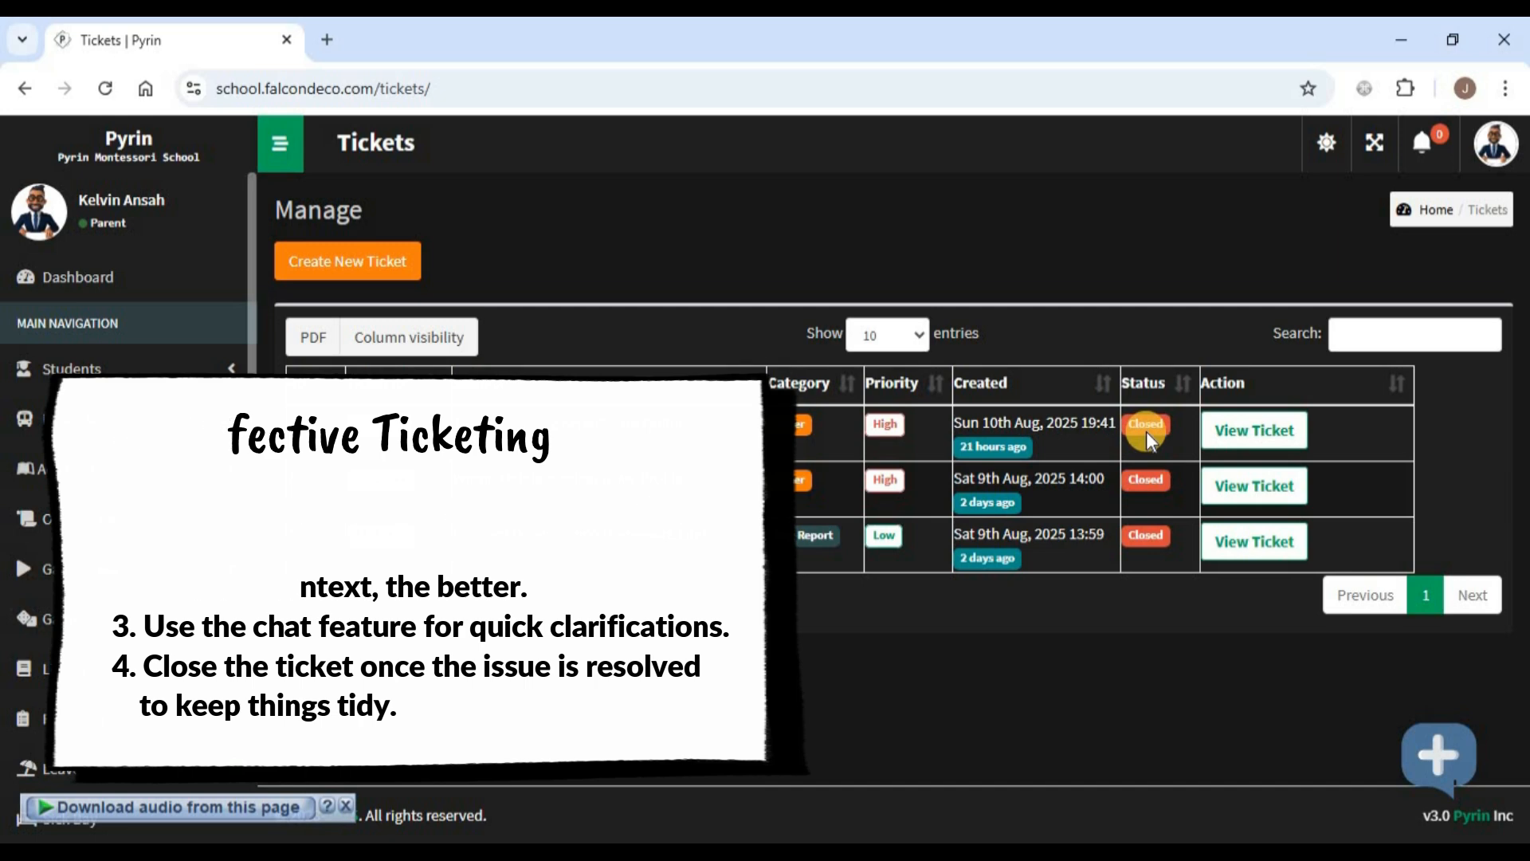
# - Read through the F8B25F84 ticket's full admin conversation, then dismiss it
pyautogui.click(1240, 488)
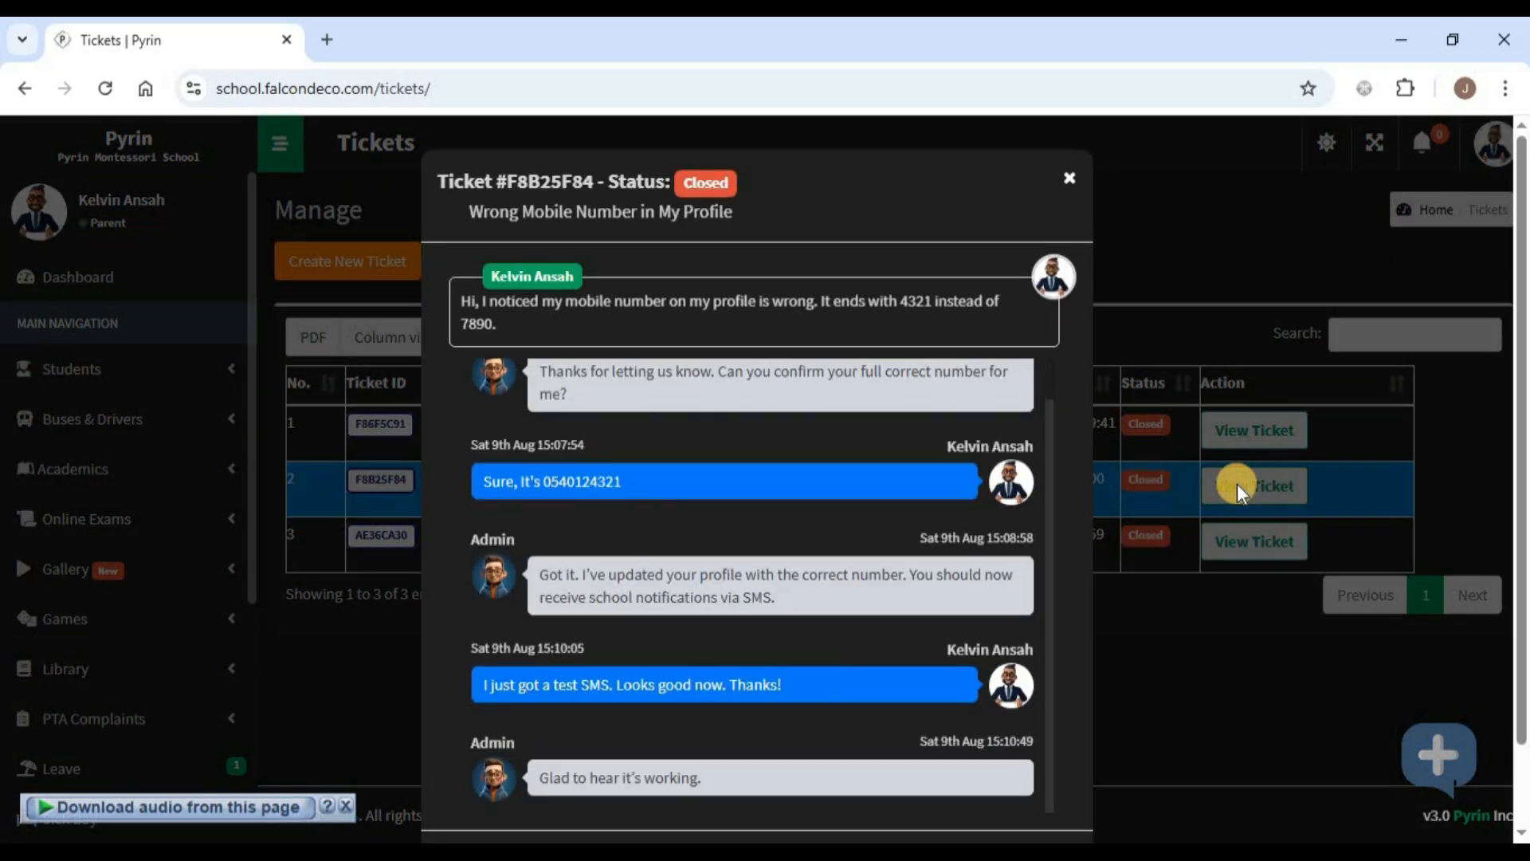
pyautogui.scroll(-1, 1062, 457)
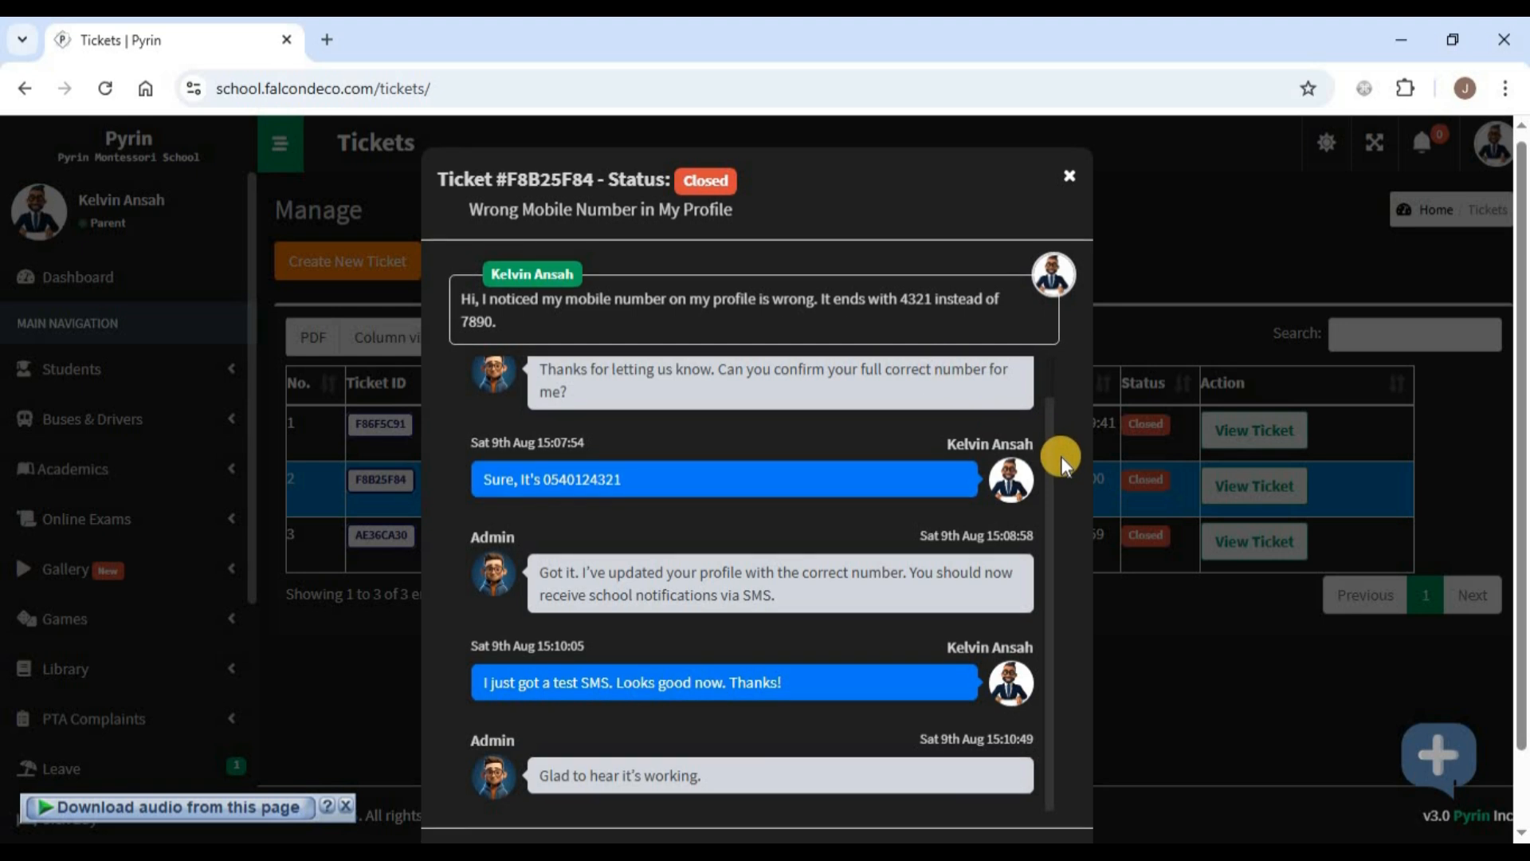
pyautogui.moveTo(1049, 463); pyautogui.dragTo(1056, 518)
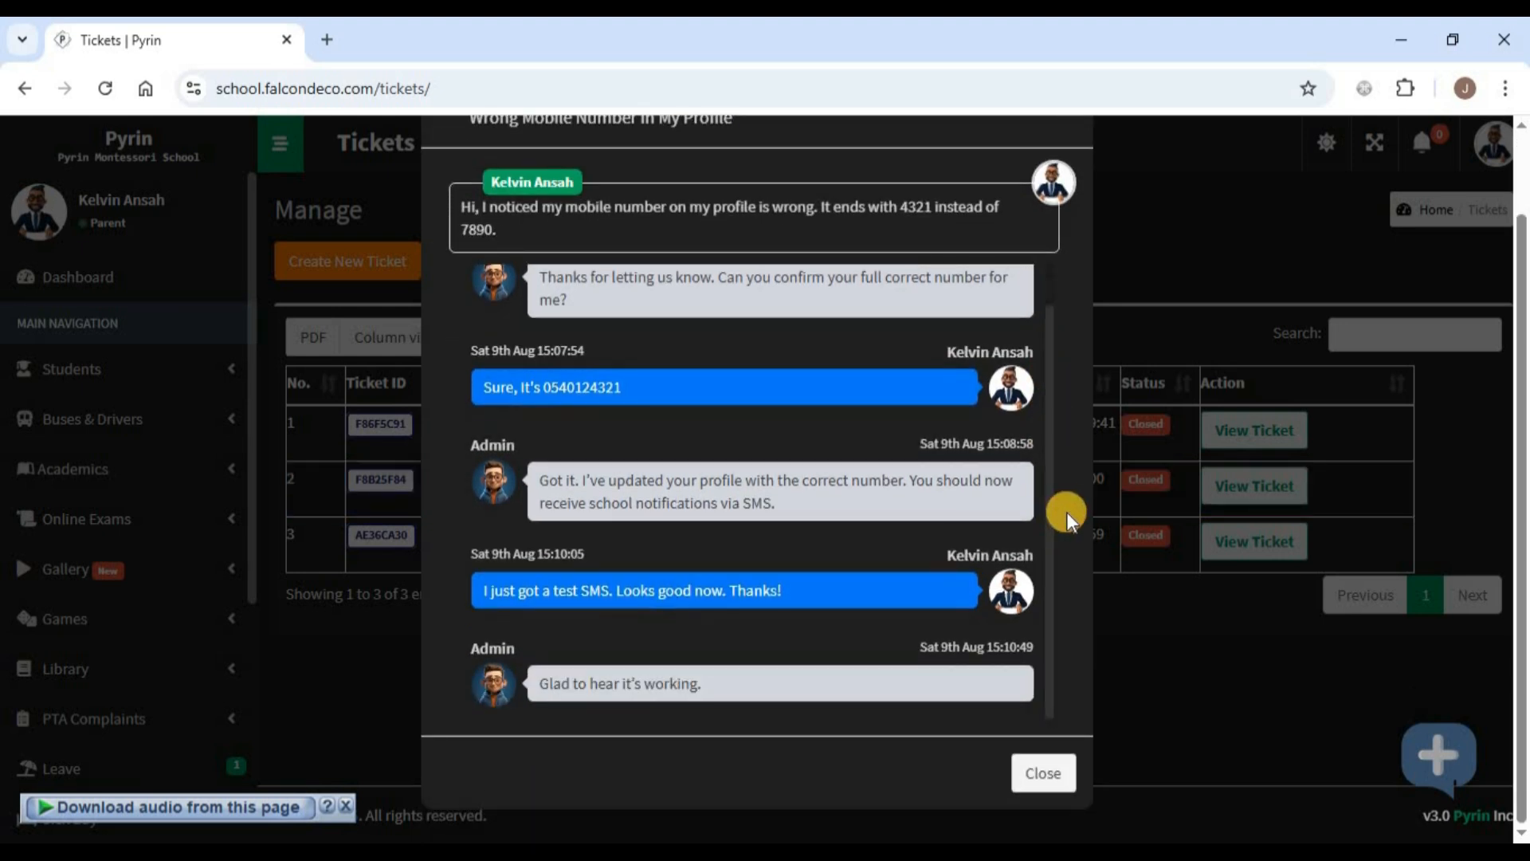
pyautogui.scroll(1, 1066, 512)
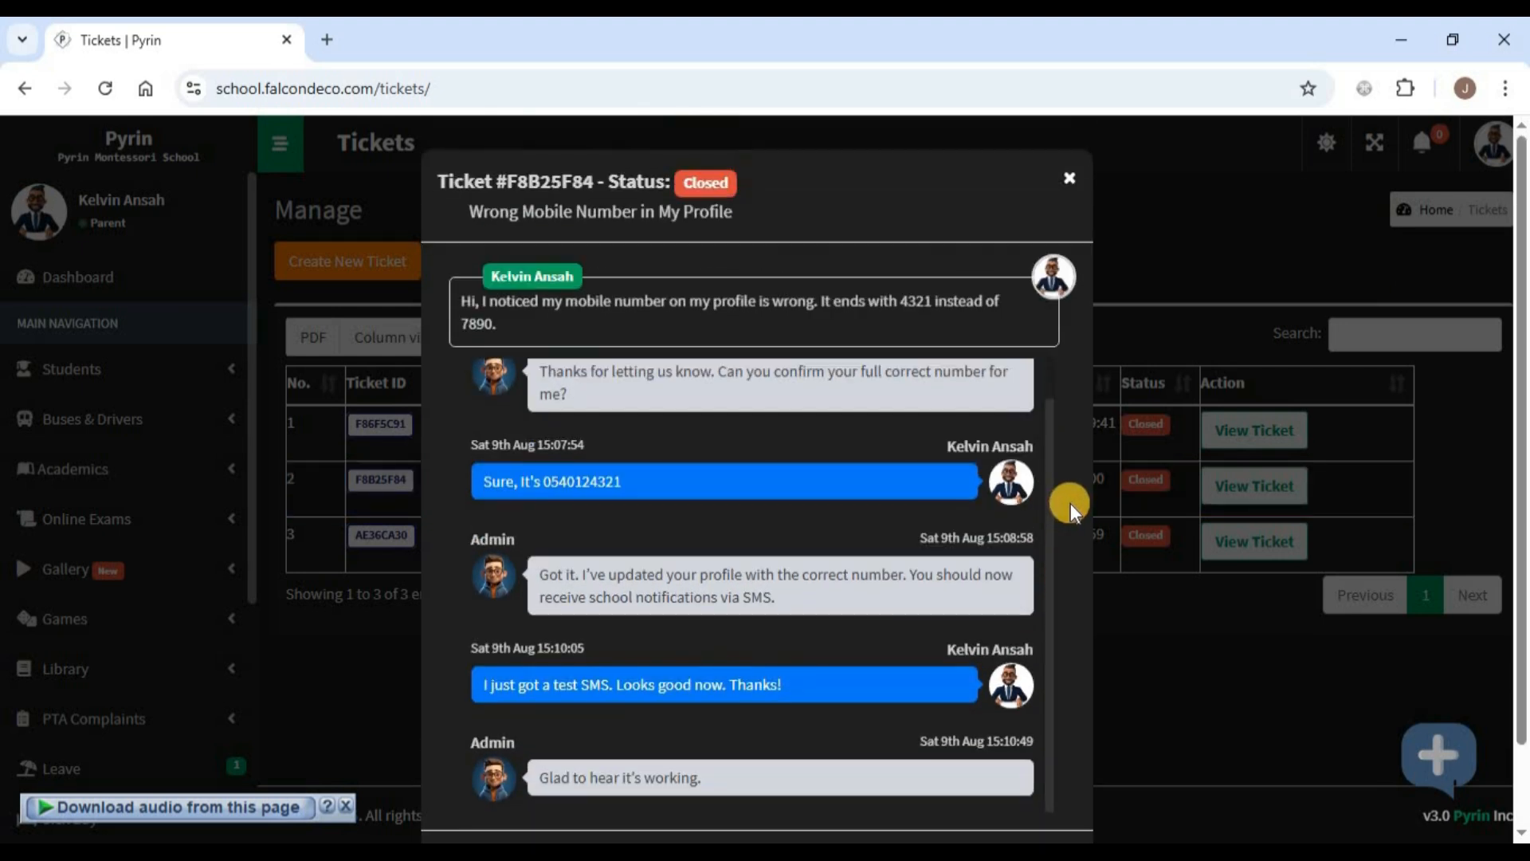
pyautogui.click(1072, 194)
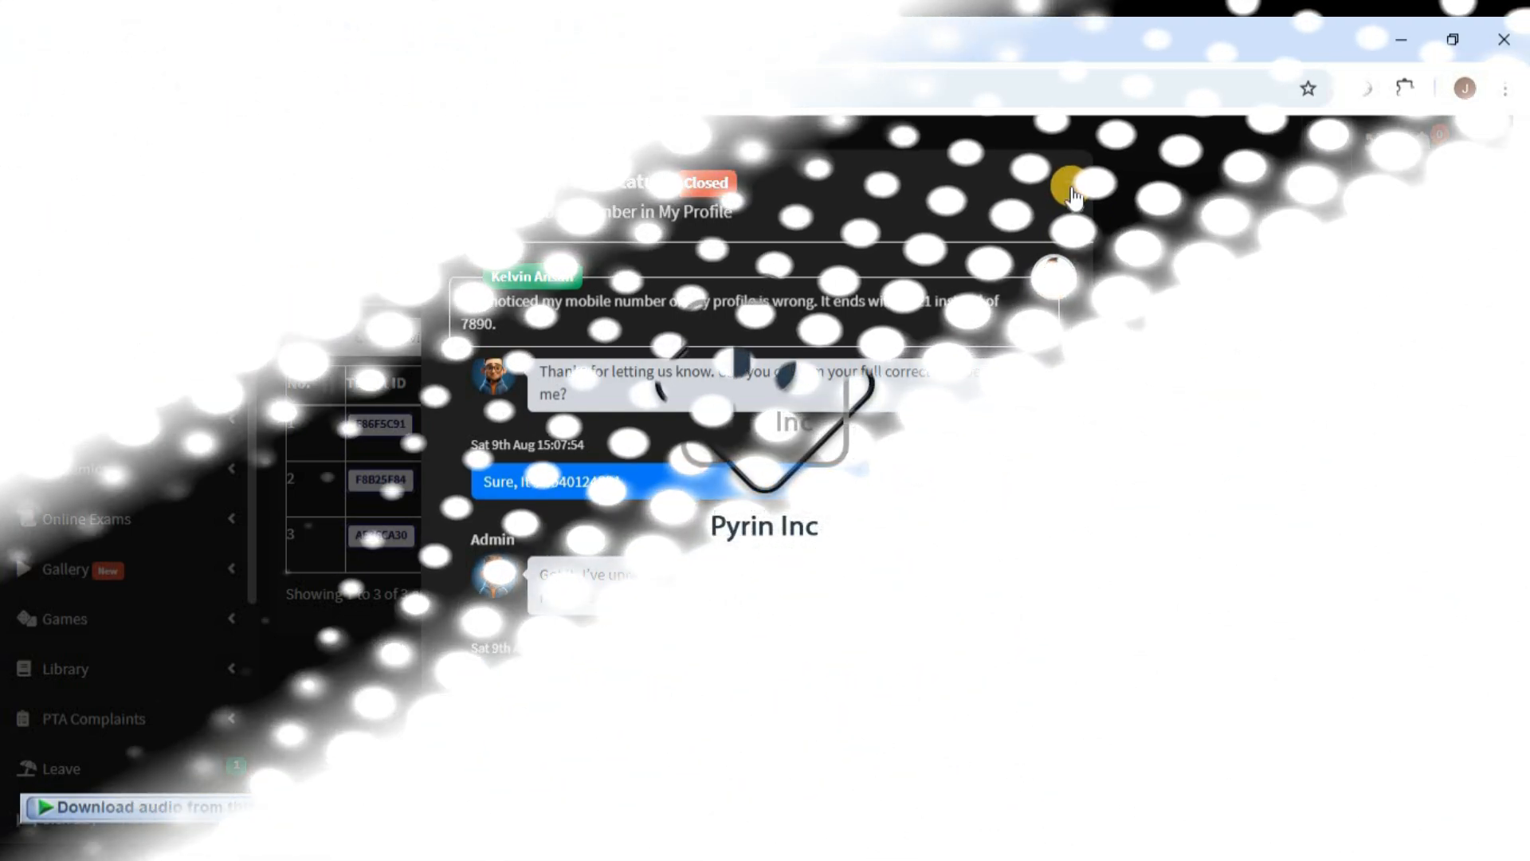